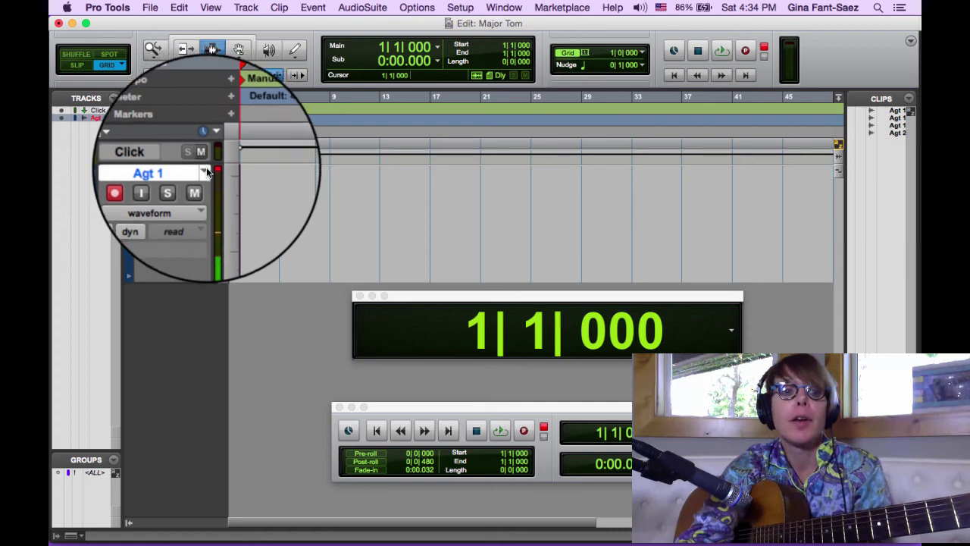
Delete the old clip from the guitar track's playlist Agt 2 and return to the empty playlist Agt 1
{"action": "left_click", "coordinate": [205, 171]}
{"action": "left_click", "coordinate": [219, 187]}
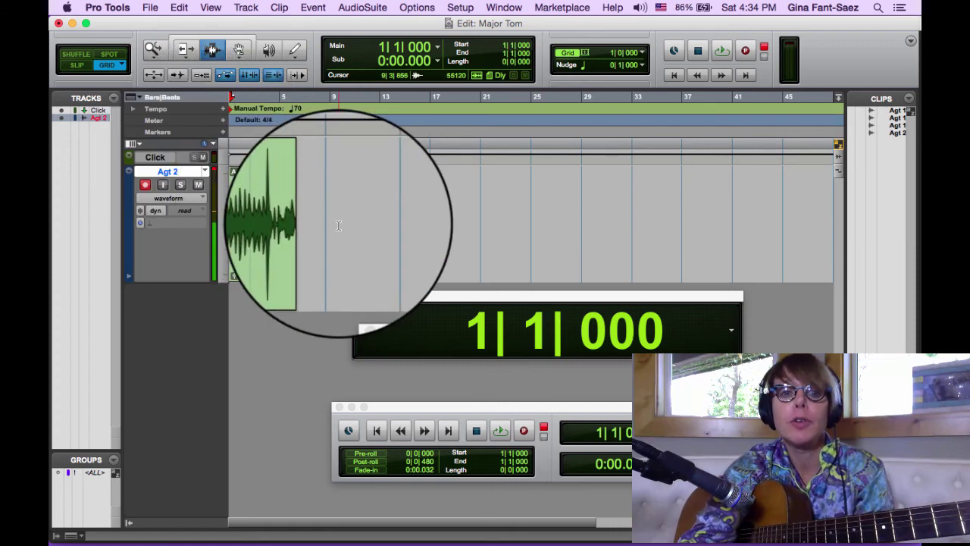
{"action": "key", "text": "Delete"}
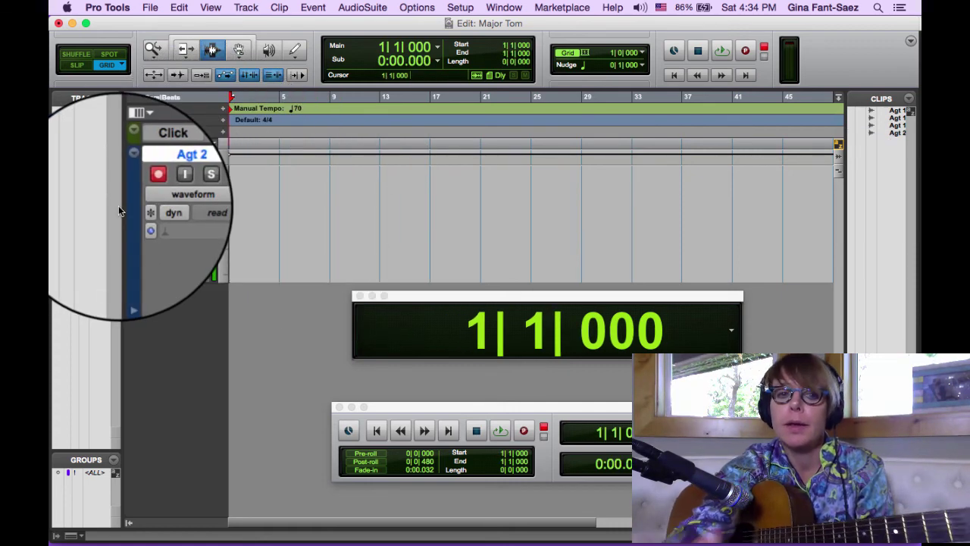
{"action": "left_click", "coordinate": [206, 173]}
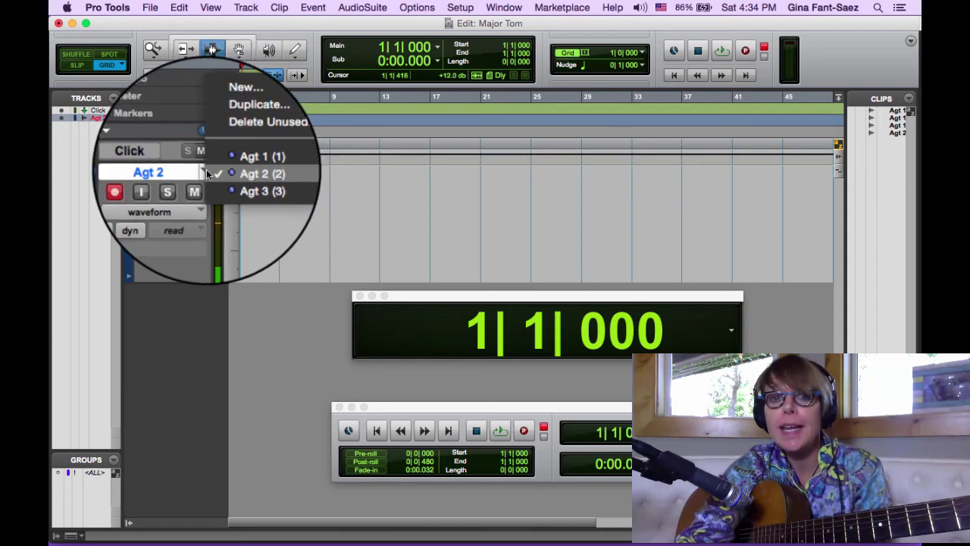
{"action": "left_click", "coordinate": [228, 162]}
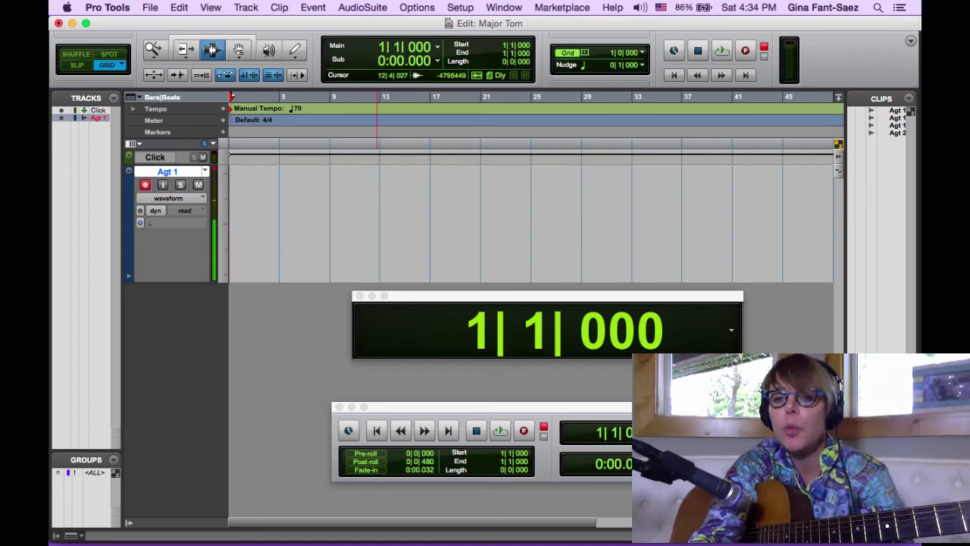
Narrow the Edit and Mix windows to uncover the chord page, clearing the counter and Transport windows out of the way
{"action": "left_click_drag", "start_coordinate": [920, 540], "coordinate": [649, 544]}
{"action": "left_click_drag", "start_coordinate": [588, 301], "coordinate": [349, 307]}
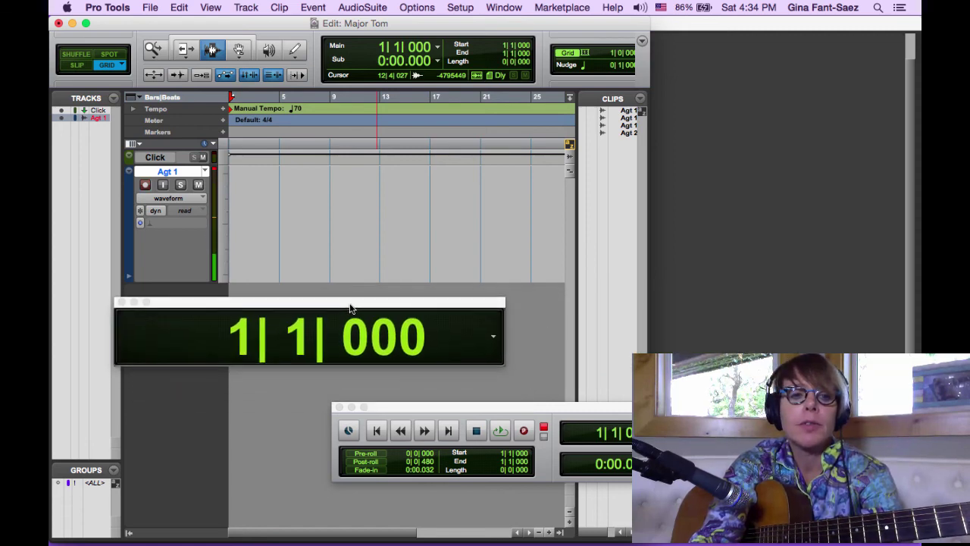
{"action": "left_click", "coordinate": [338, 408]}
{"action": "key", "text": "super+equal"}
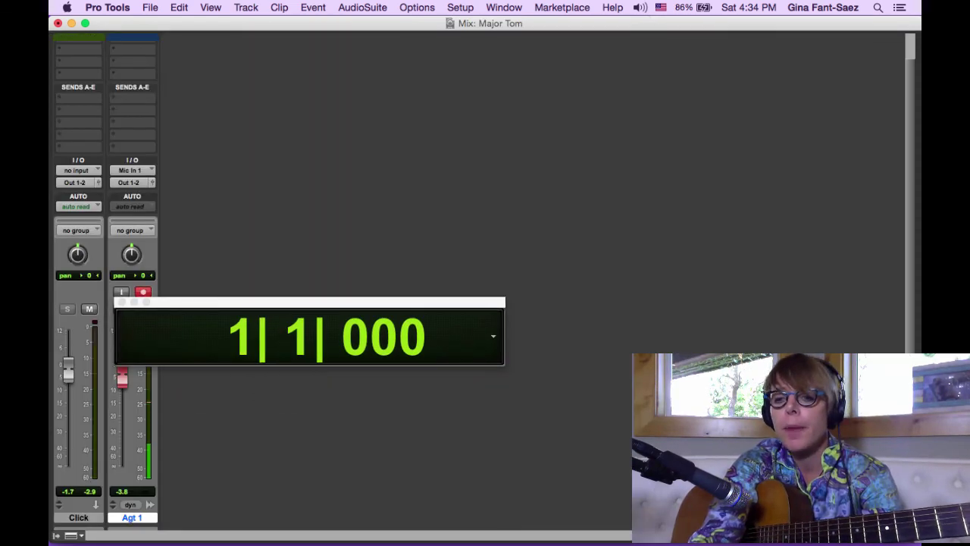
{"action": "left_click_drag", "start_coordinate": [921, 541], "coordinate": [658, 542]}
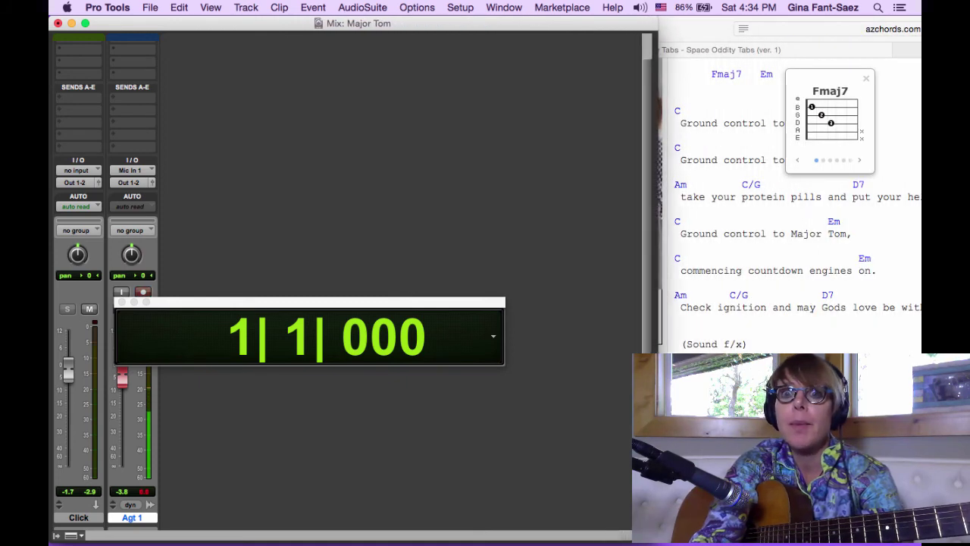
Clear the chord diagram popup off the Space Oddity lyrics in Safari and return to the Pro Tools Edit window
{"action": "left_click", "coordinate": [866, 81]}
{"action": "left_click", "coordinate": [867, 79]}
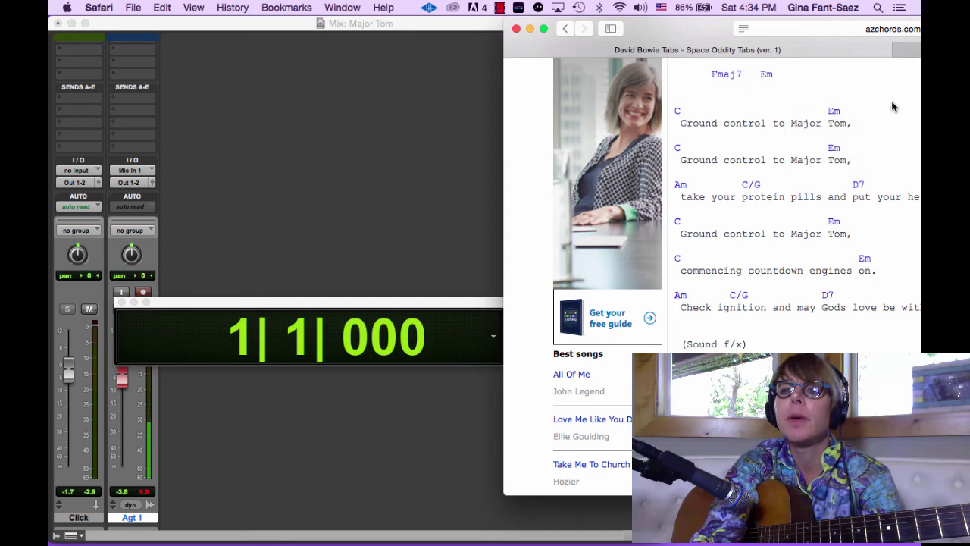
{"action": "left_click", "coordinate": [432, 189]}
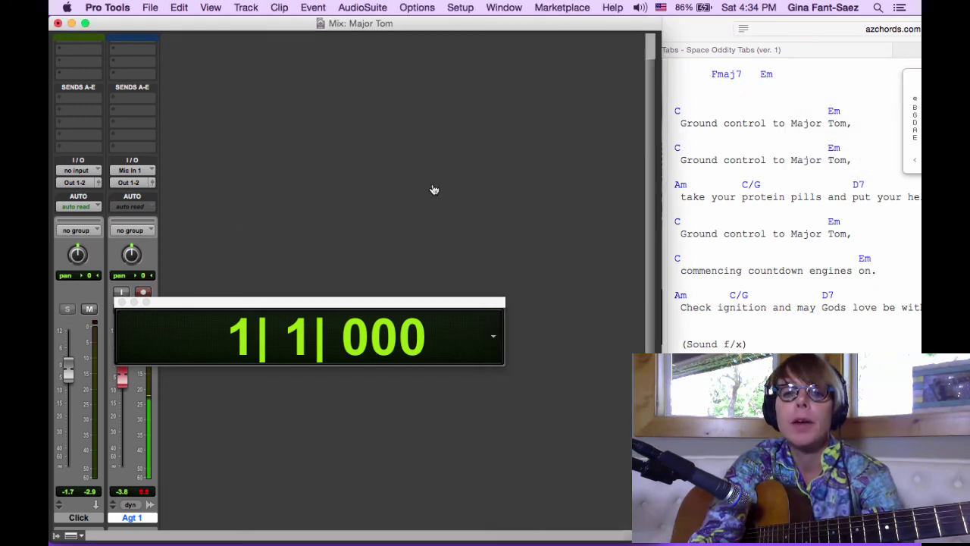
{"action": "key", "text": "super+Tab"}
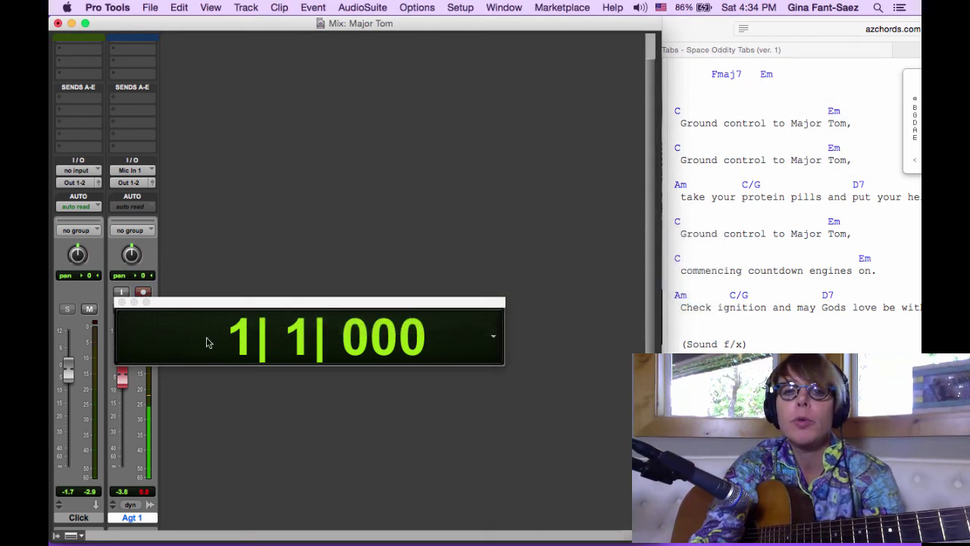
{"action": "key", "text": "super+equal"}
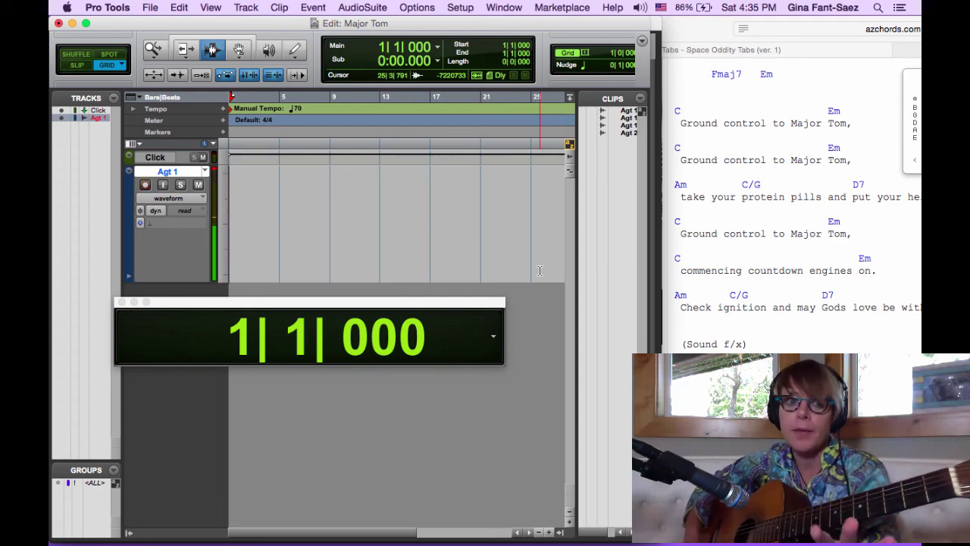
Save the session and record a guitar take of about 18 bars from bar 1 on playlist Agt 1
{"action": "key", "text": "super+s"}
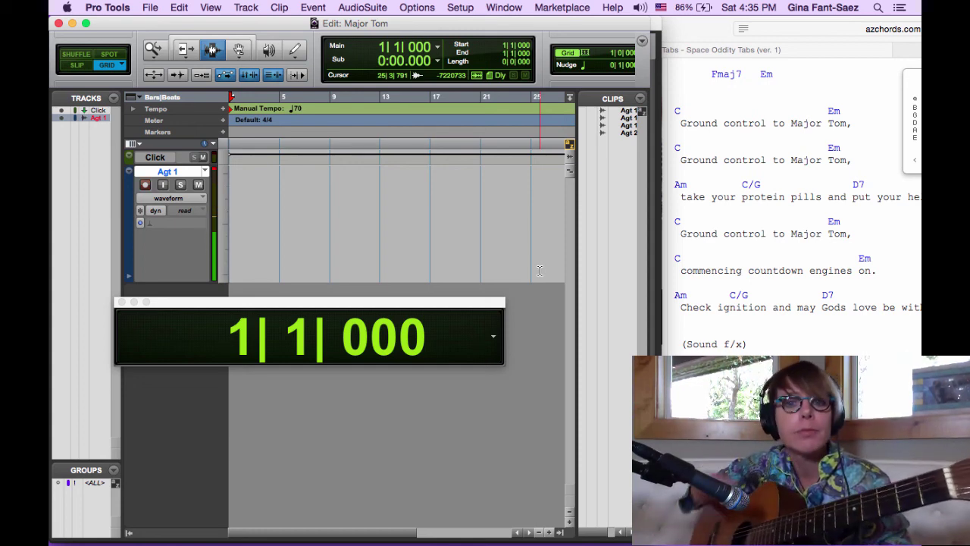
{"action": "key", "text": "super+space"}
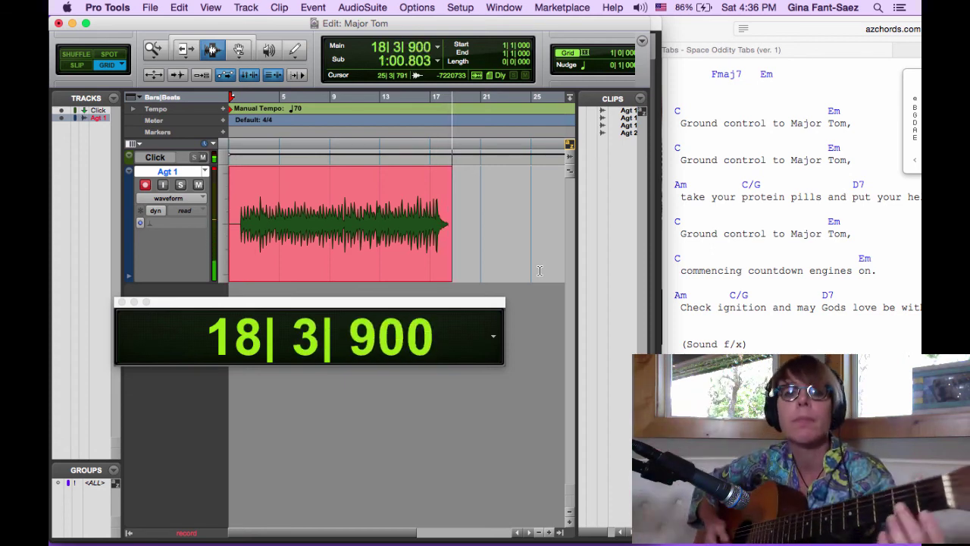
{"action": "key", "text": "space"}
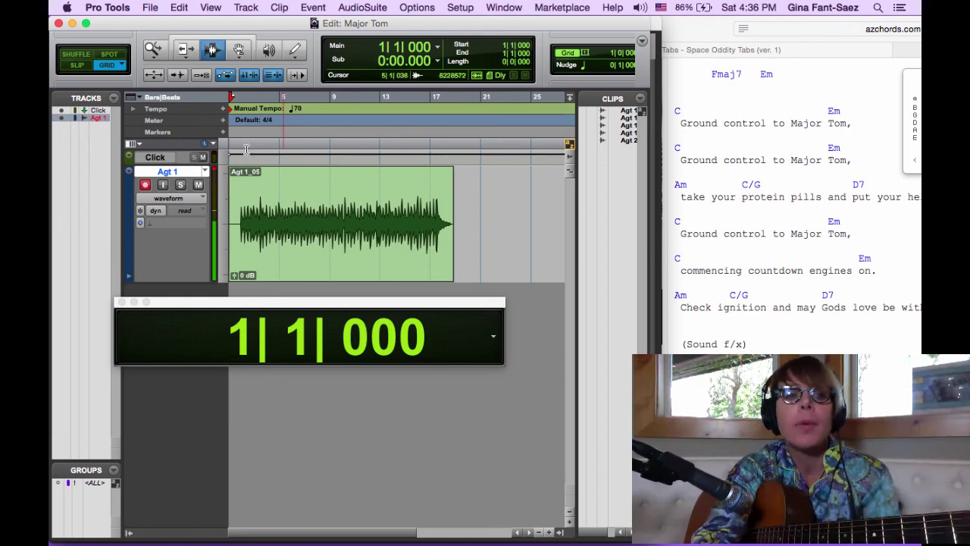
Switch the guitar track through playlist Agt 2 to the empty playlist Agt 3
{"action": "left_click", "coordinate": [205, 171]}
{"action": "left_click", "coordinate": [218, 185]}
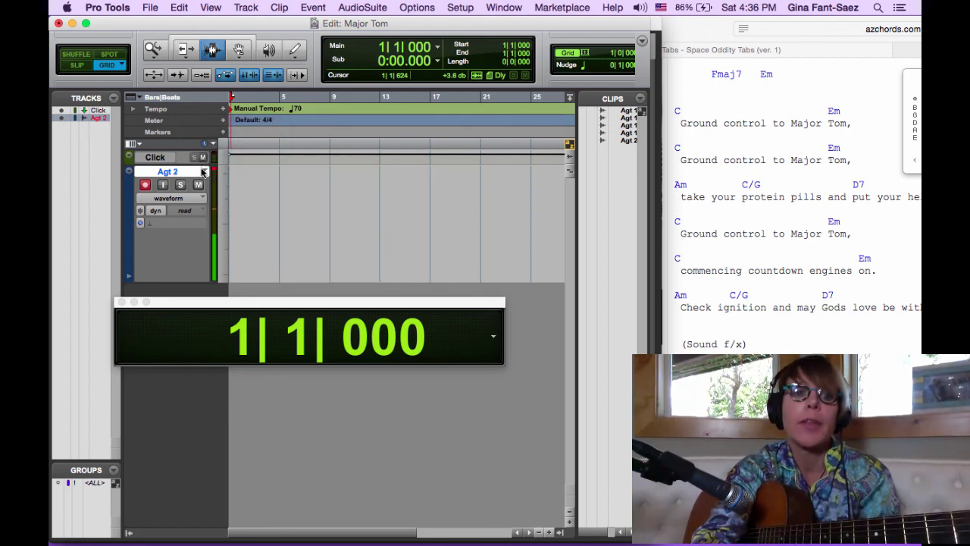
{"action": "left_click", "coordinate": [205, 172]}
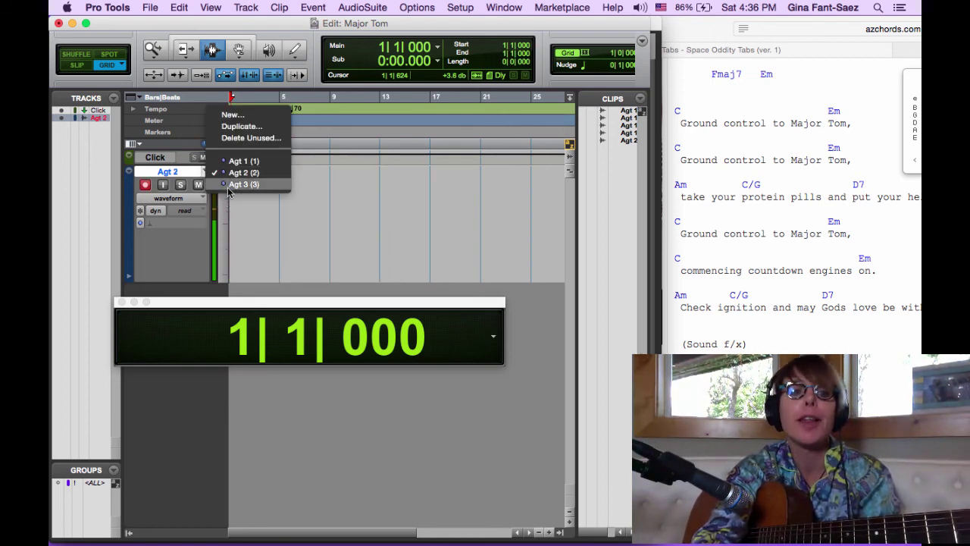
{"action": "left_click", "coordinate": [229, 187]}
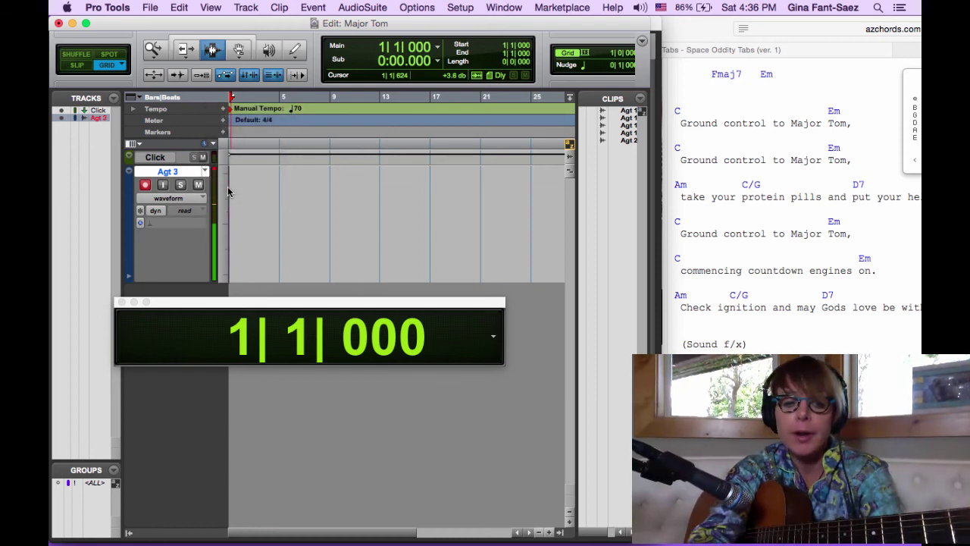
{"action": "key", "text": "cmd+Tab"}
{"action": "key", "text": "super+Tab"}
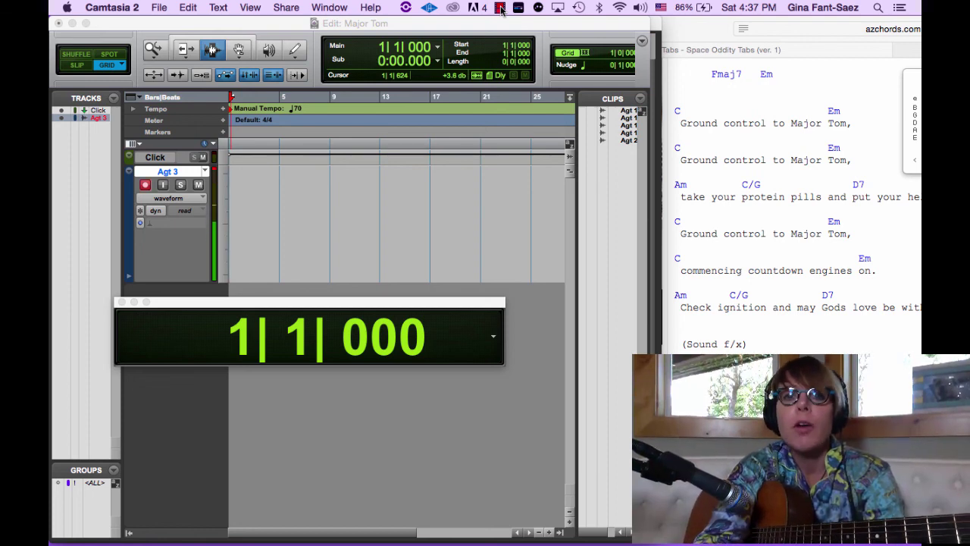
{"action": "left_click", "coordinate": [502, 9]}
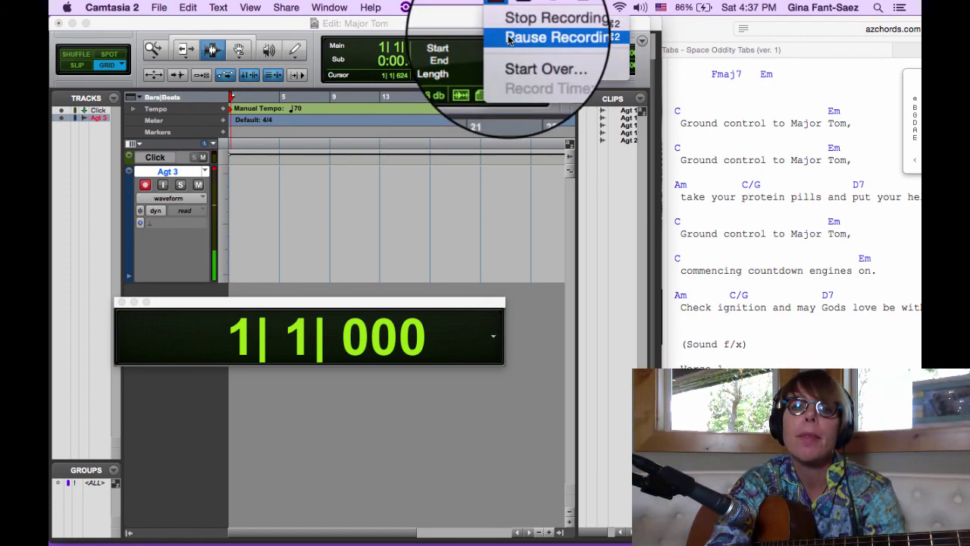
{"action": "left_click", "coordinate": [508, 38]}
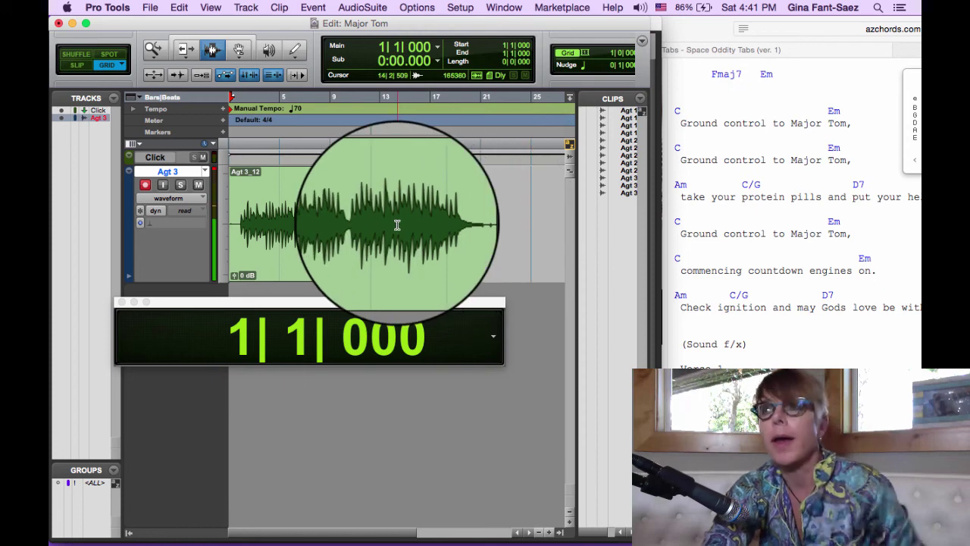
Review the recorded takes on playlists Agt 1, Agt 2 and Agt 3, ending on Agt 3, and save the session
{"action": "left_click", "coordinate": [206, 174]}
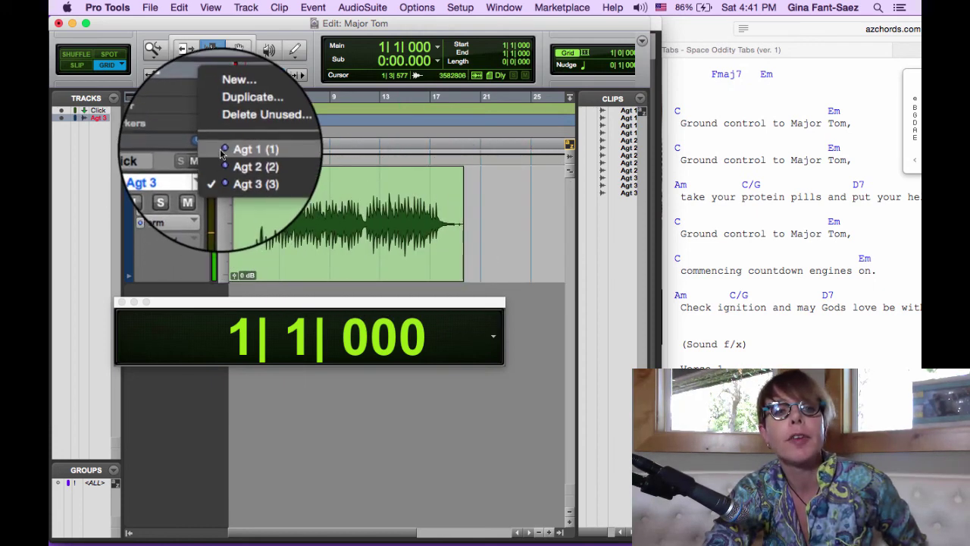
{"action": "left_click", "coordinate": [220, 152]}
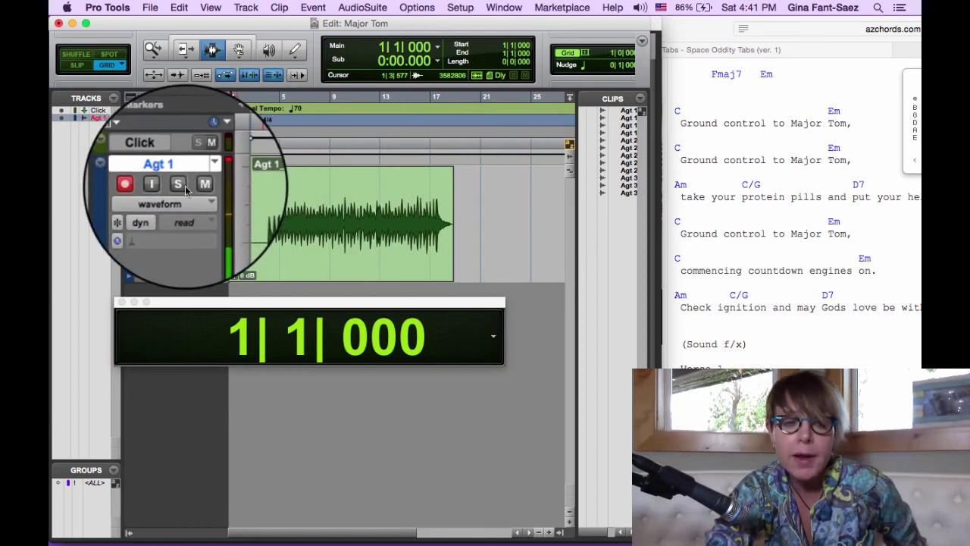
{"action": "left_click", "coordinate": [205, 174]}
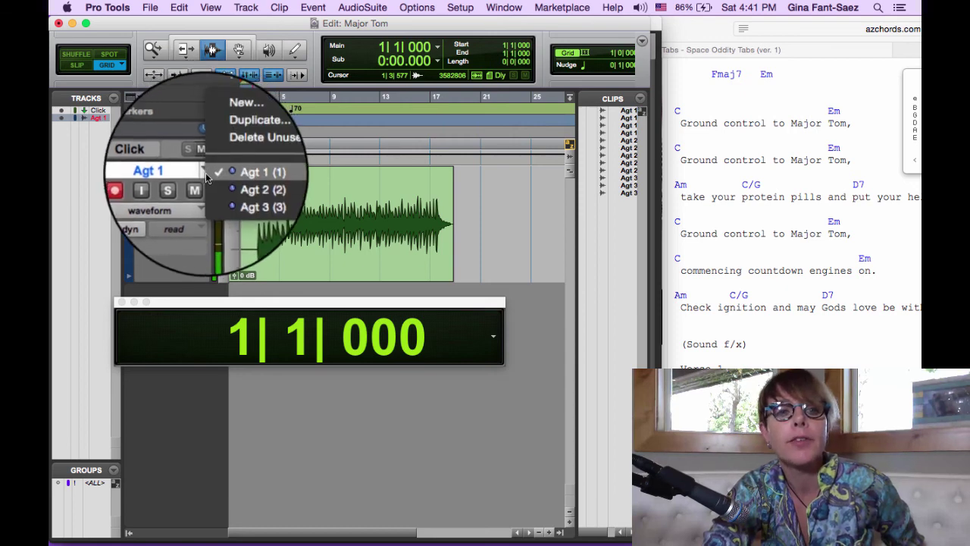
{"action": "left_click", "coordinate": [214, 179]}
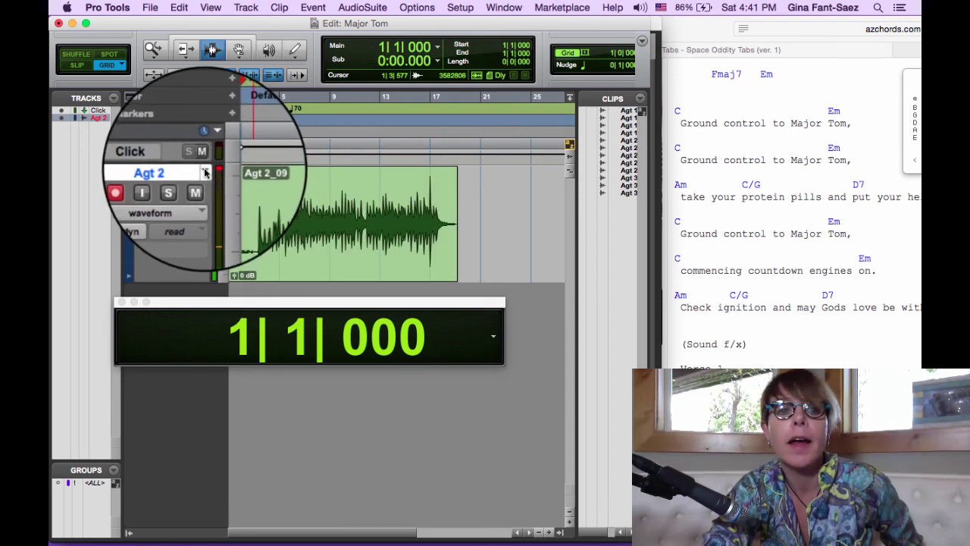
{"action": "left_click", "coordinate": [206, 174]}
{"action": "left_click", "coordinate": [221, 189]}
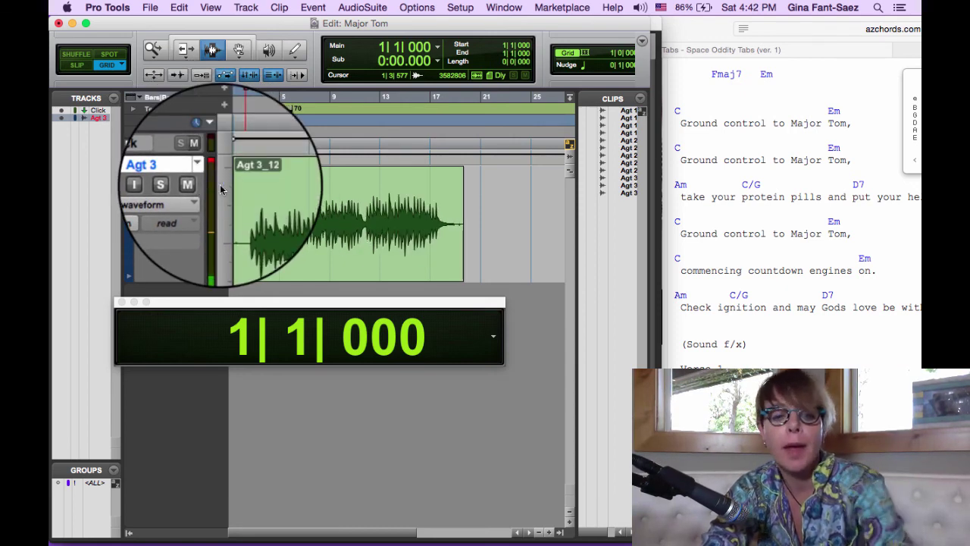
{"action": "key", "text": "super+s"}
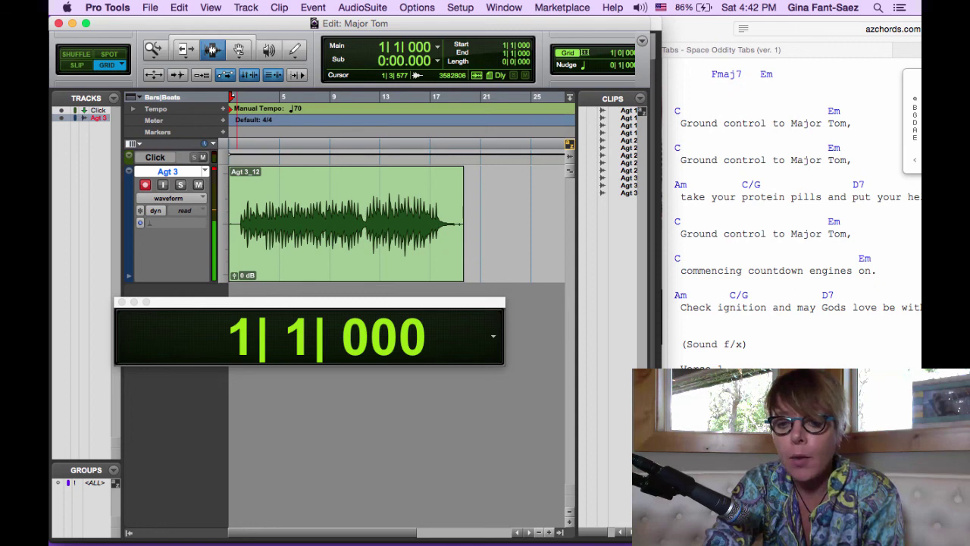
Widen the Mix and Edit windows across the screen and close the floating counter window
{"action": "key", "text": "super+equal"}
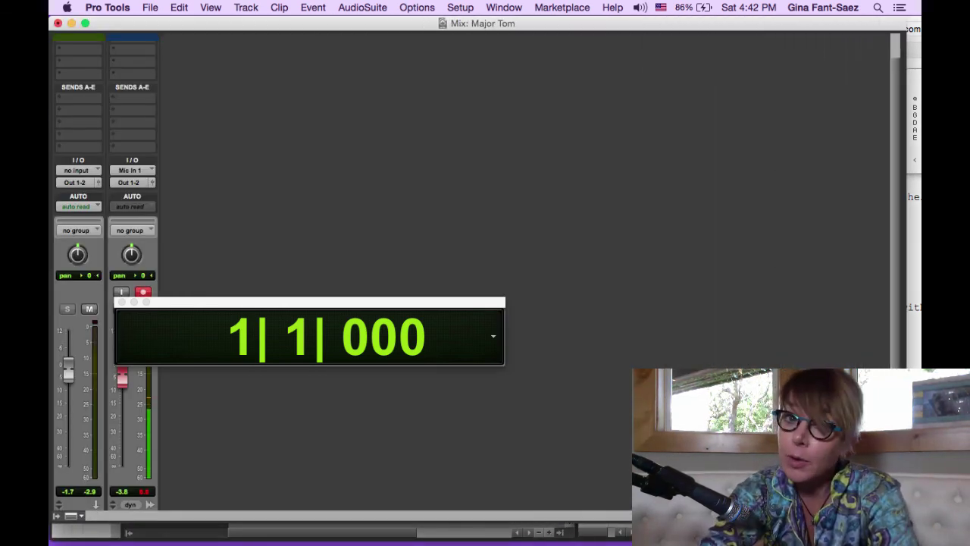
{"action": "key", "text": "super+equal"}
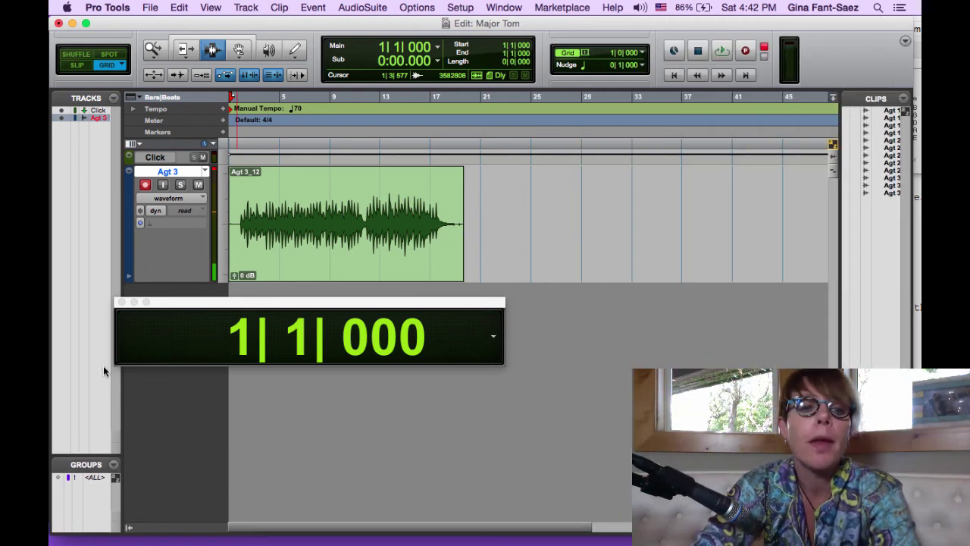
{"action": "left_click", "coordinate": [121, 301]}
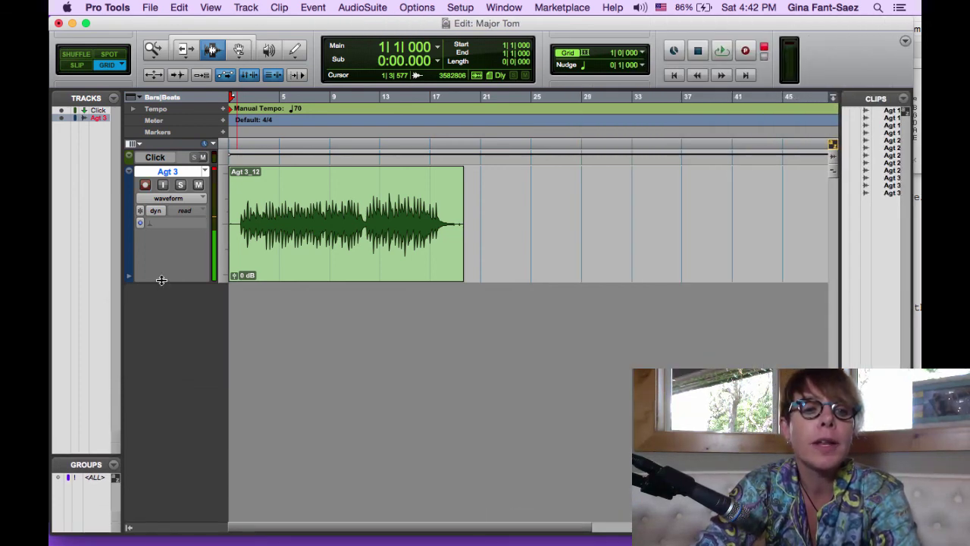
Increase the guitar track's height and zoom in horizontally on the Agt 3 take, selecting bars 1 to 21
{"action": "left_click_drag", "start_coordinate": [162, 279], "coordinate": [165, 334]}
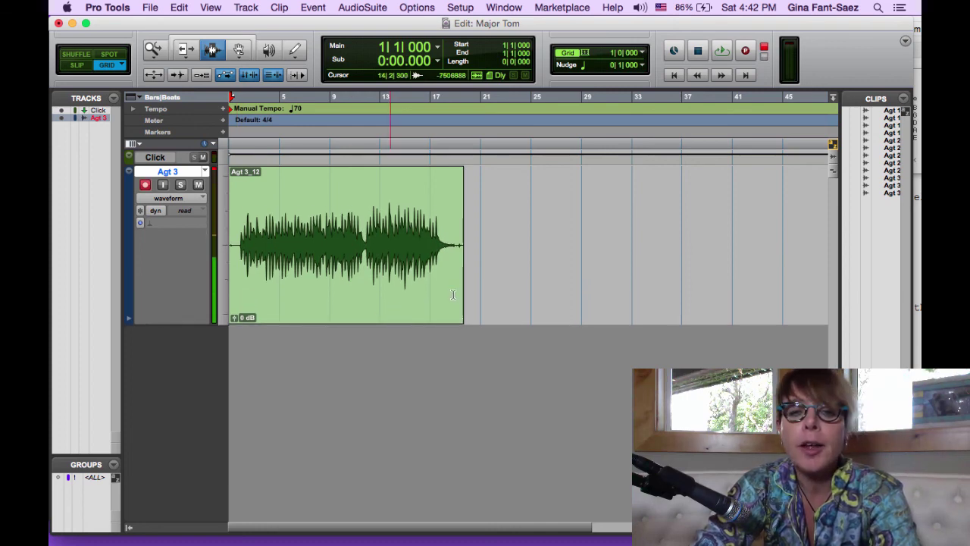
{"action": "left_click_drag", "start_coordinate": [480, 250], "coordinate": [210, 276]}
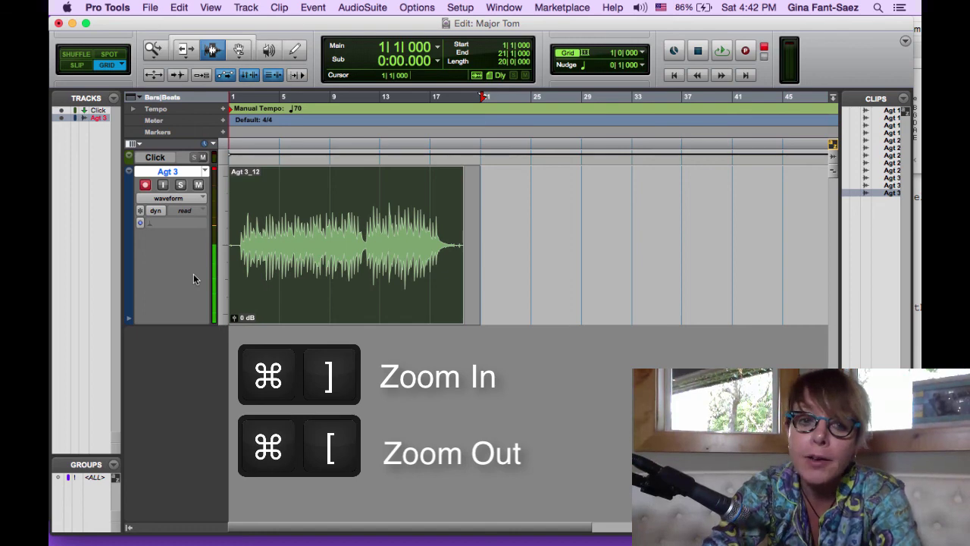
{"action": "key", "text": "super+bracketright"}
{"action": "key", "text": "super+bracketright"}
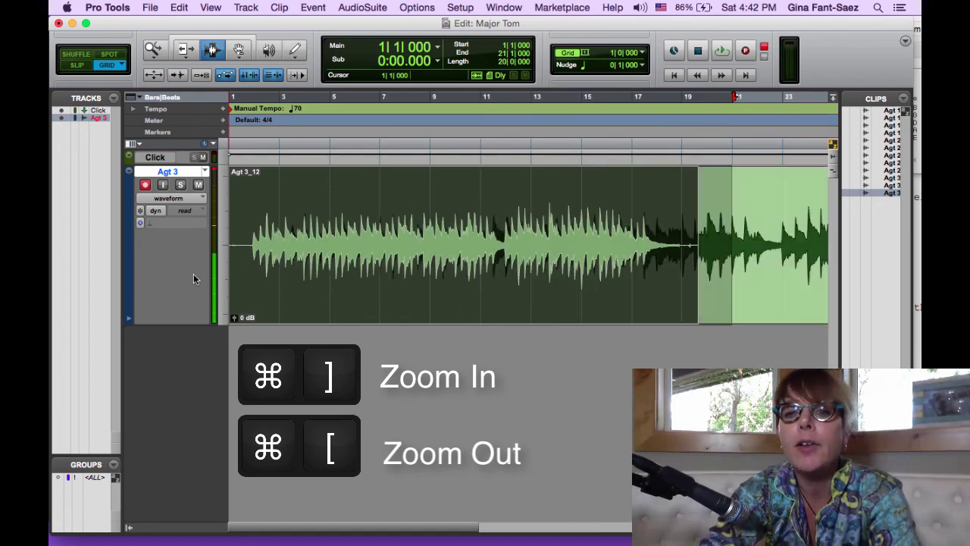
{"action": "key", "text": "super+bracketleft"}
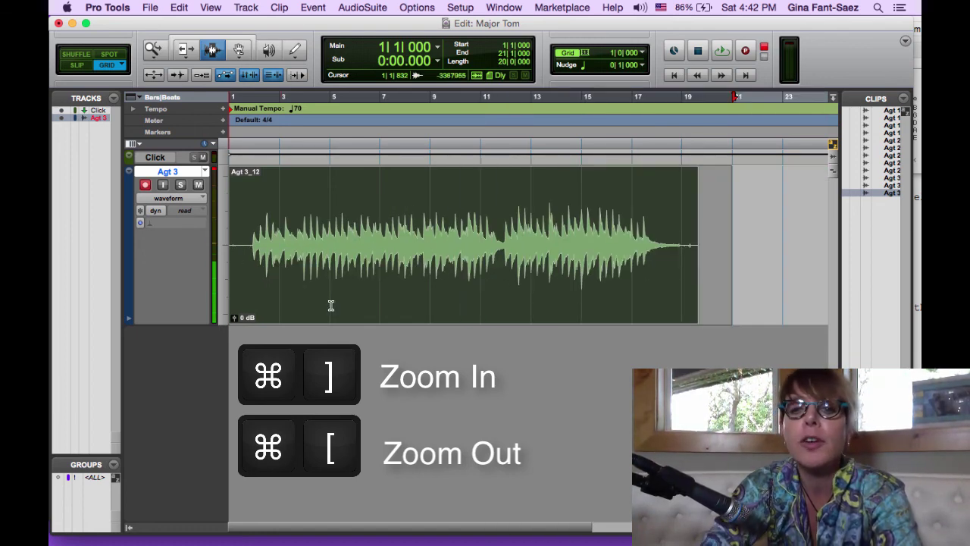
Place the edit cursor at bar 2 and create a new playlist named Agt Comp 1 on the guitar track
{"action": "left_click", "coordinate": [250, 264]}
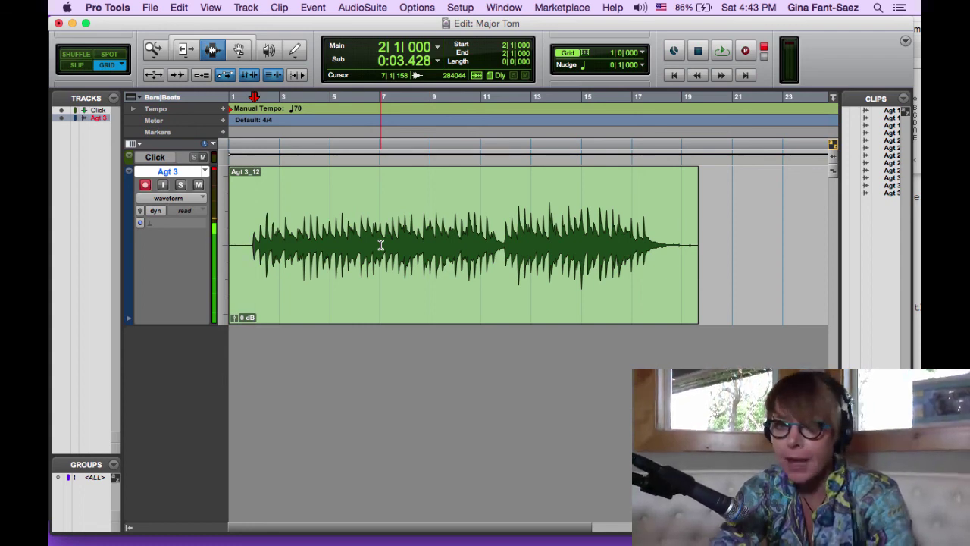
{"action": "left_click", "coordinate": [204, 173]}
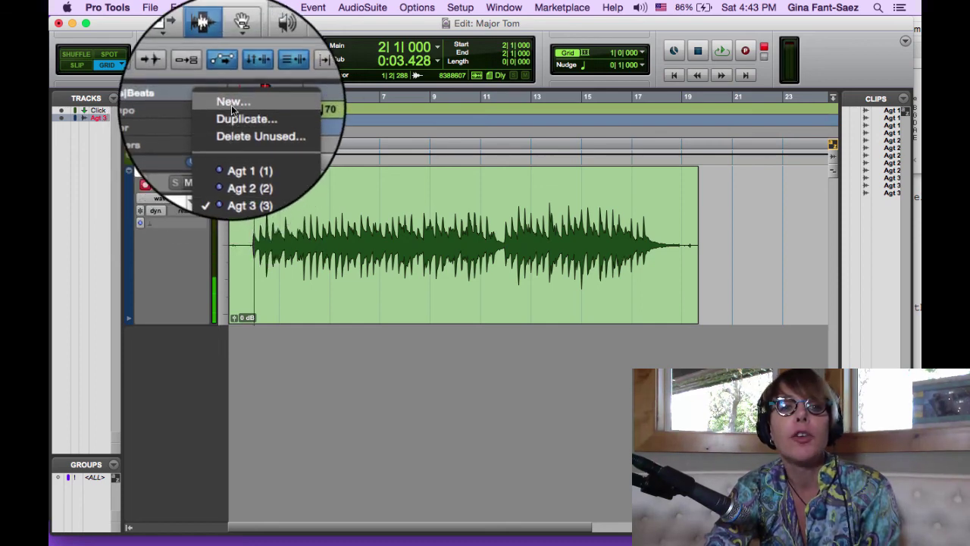
{"action": "left_click", "coordinate": [230, 101]}
{"action": "type", "text": "A"}
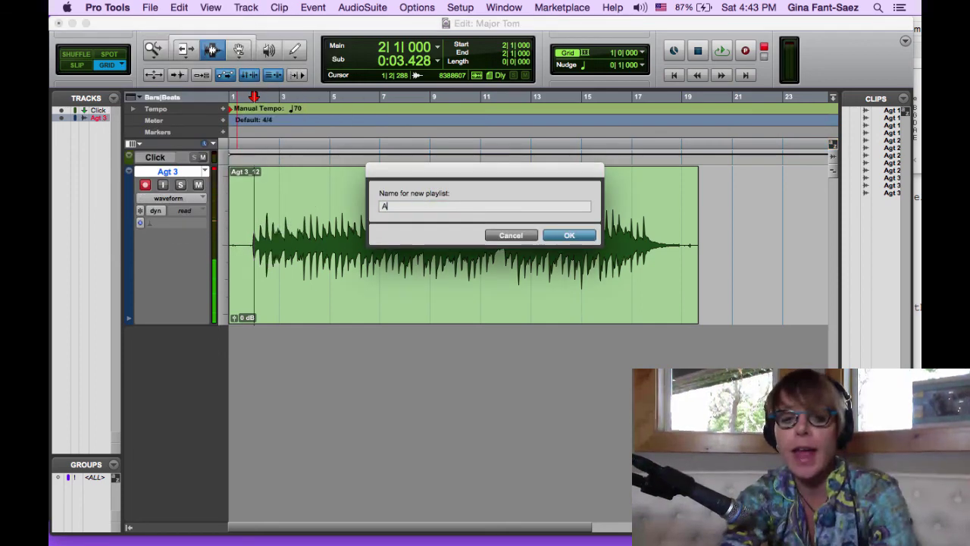
{"action": "type", "text": "gt Comp 1"}
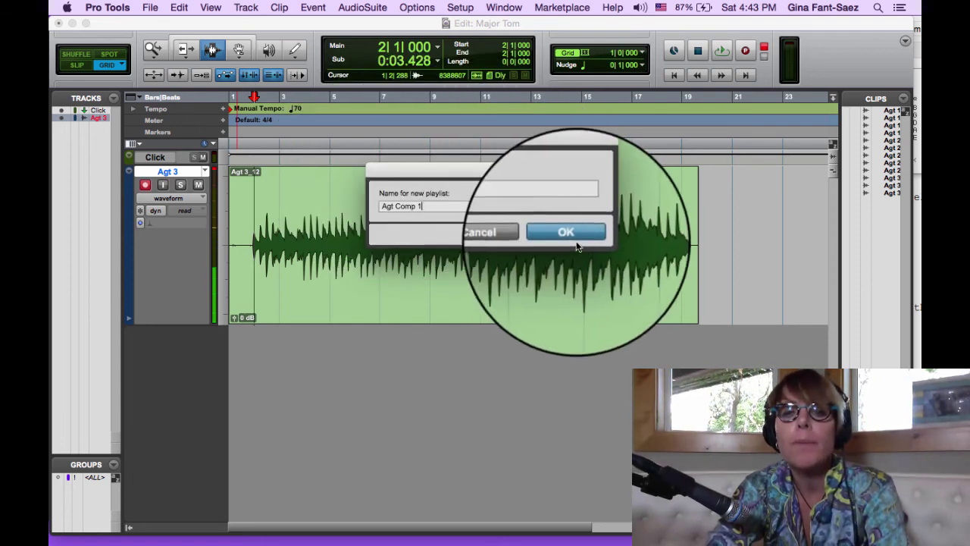
{"action": "left_click", "coordinate": [577, 237]}
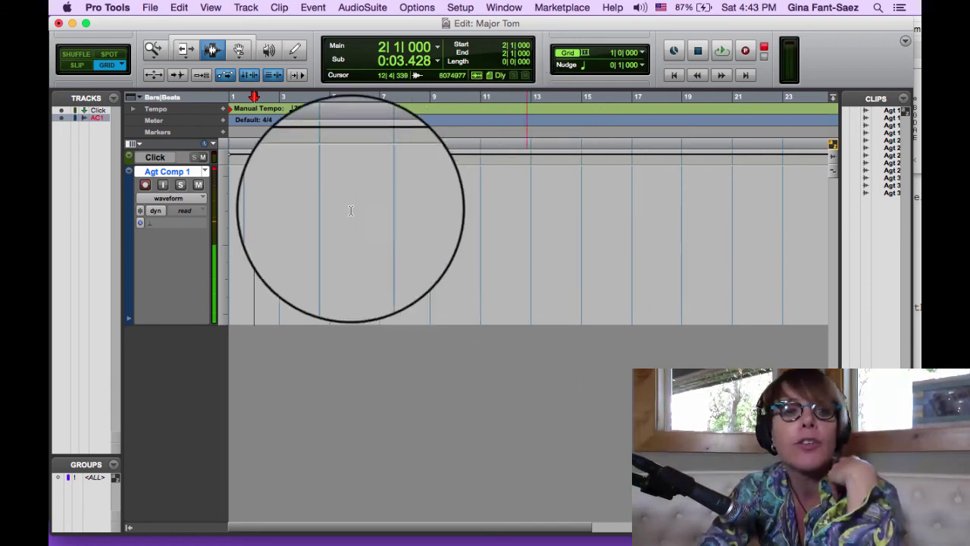
Switch the guitar track back to playlist Agt 3 and play its take from bar 2
{"action": "left_click", "coordinate": [207, 172]}
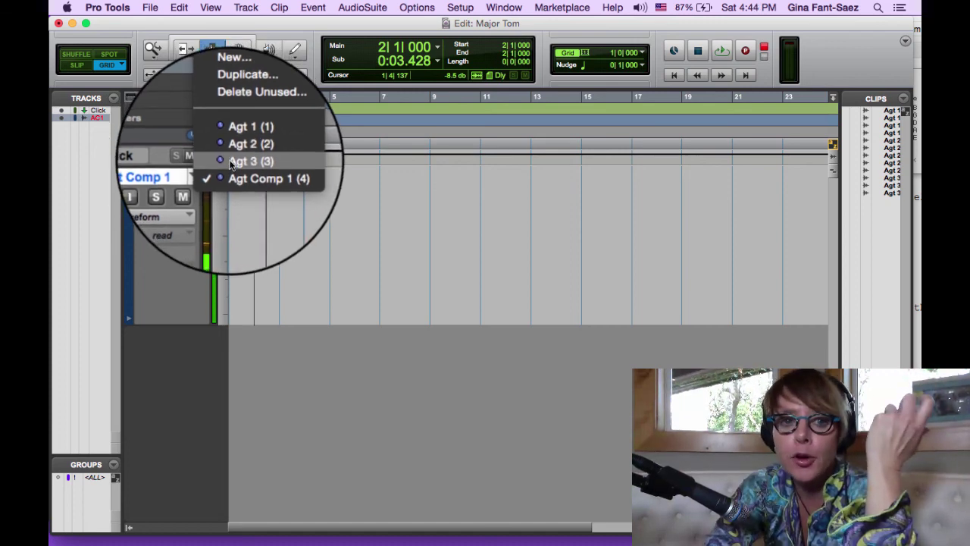
{"action": "left_click", "coordinate": [242, 161]}
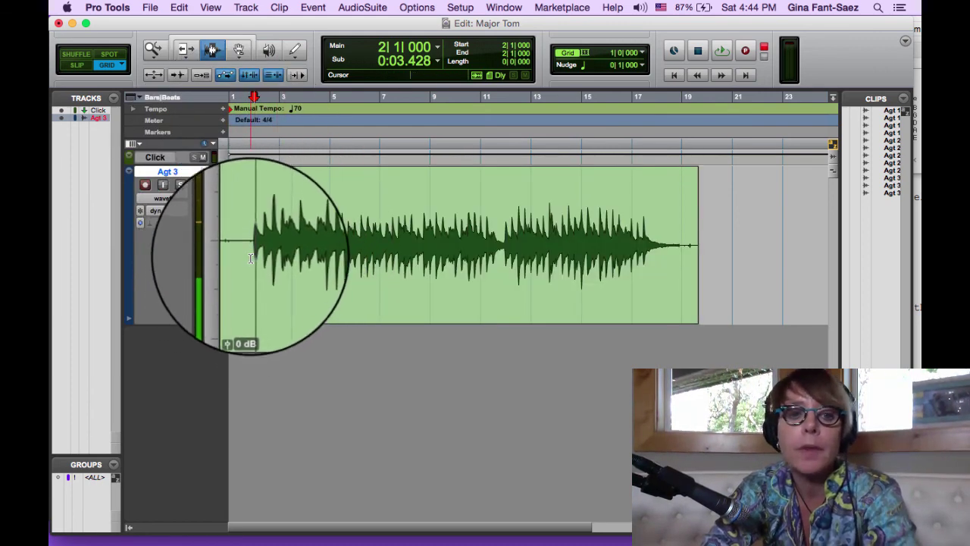
{"action": "key", "text": "space"}
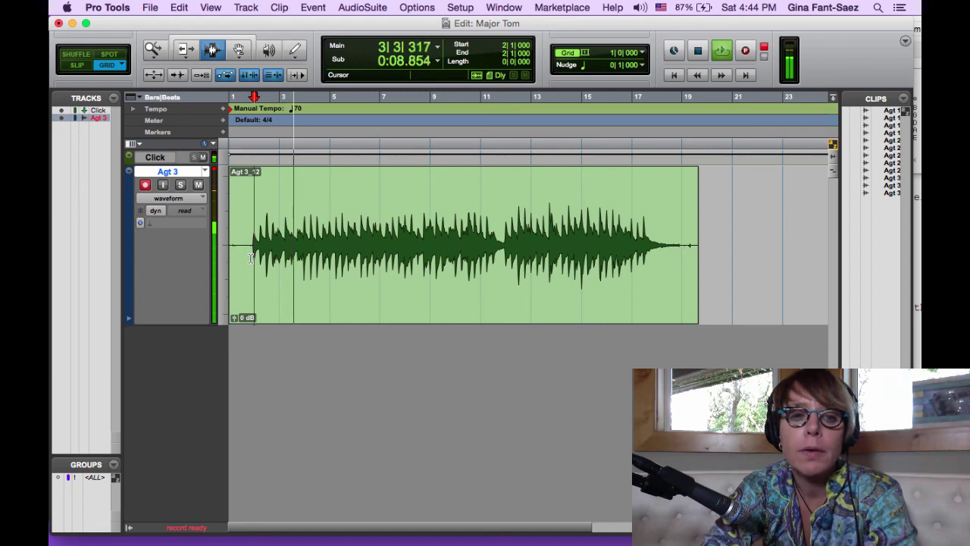
{"action": "key", "text": "space"}
Play the session from the beginning and add a marker named Intro at bar 2 during playback
{"action": "left_click", "coordinate": [354, 259]}
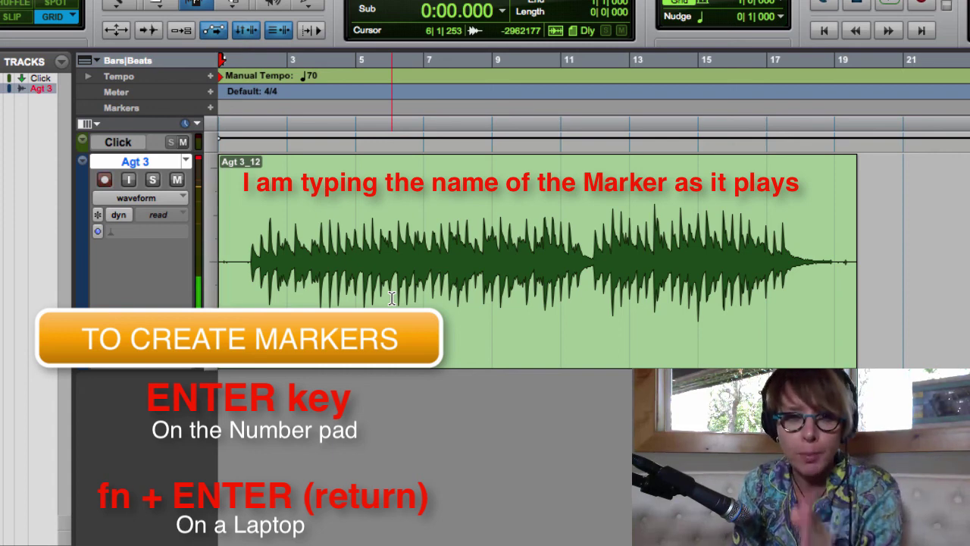
{"action": "key", "text": "space"}
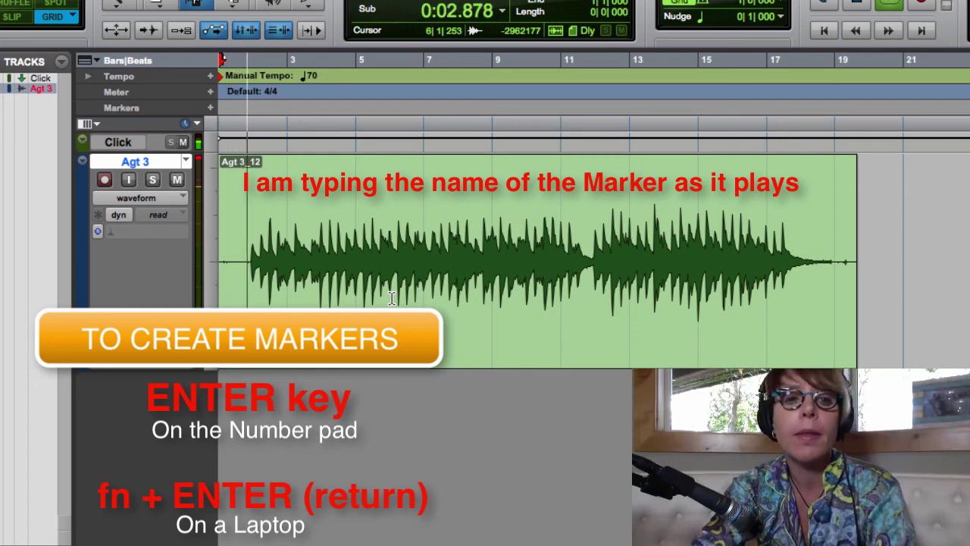
{"action": "key", "text": "KP_Enter"}
{"action": "type", "text": "Intro"}
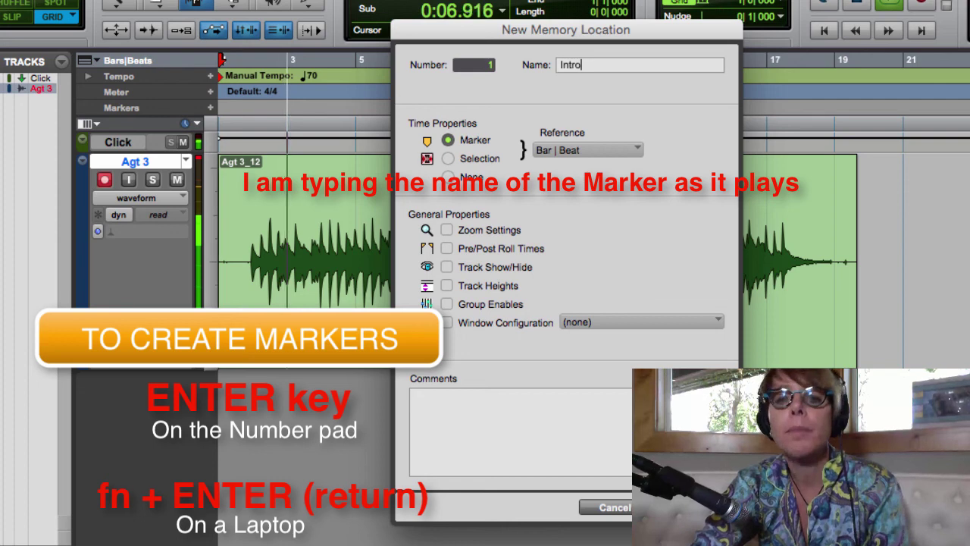
{"action": "key", "text": "Return"}
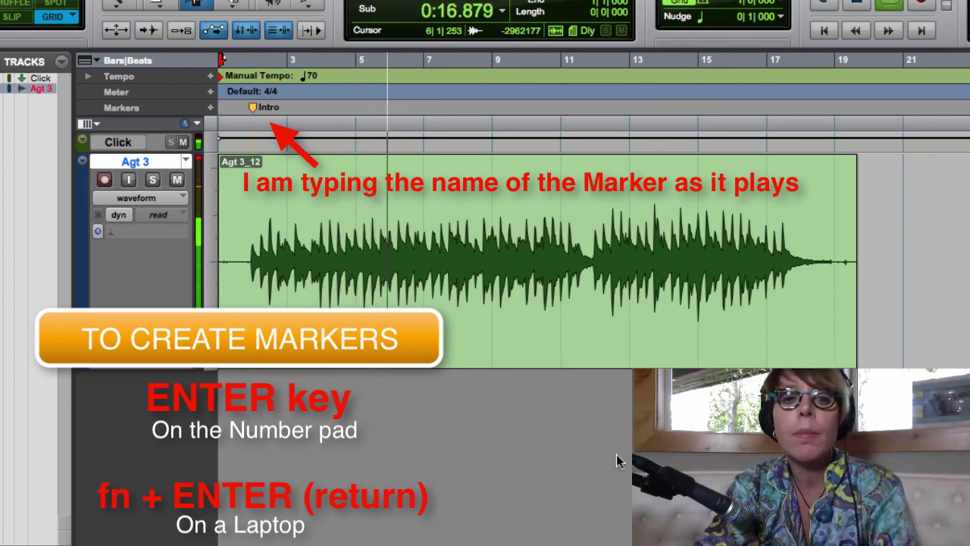
Add the markers V1 at bar 6 and Protein Pills at bar 10 while the take keeps playing
{"action": "key", "text": "KP_Enter"}
{"action": "type", "text": "V1"}
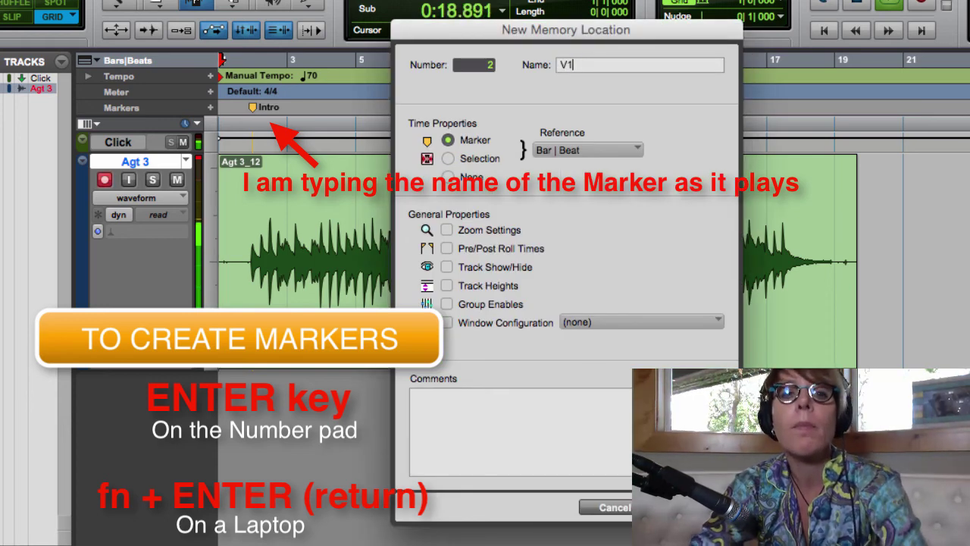
{"action": "key", "text": "Return"}
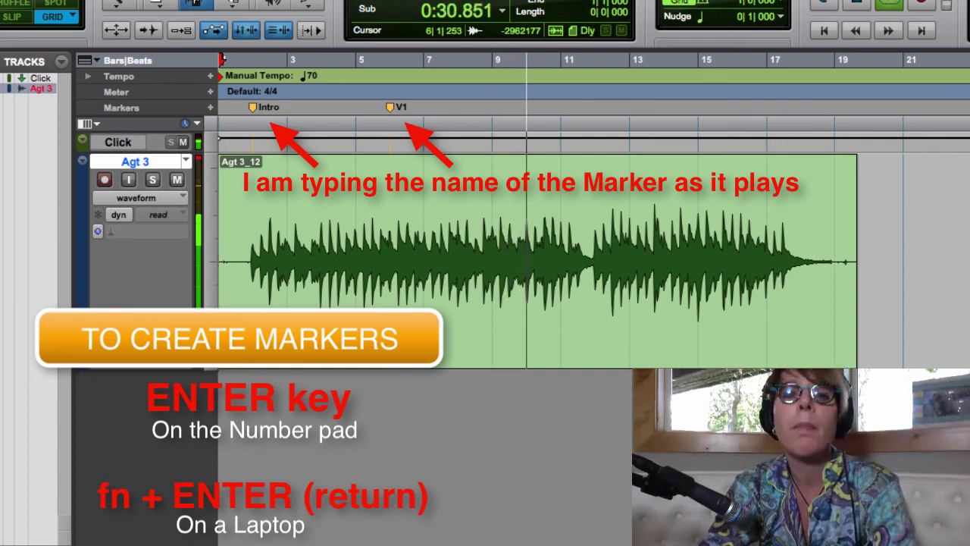
{"action": "key", "text": "KP_Enter"}
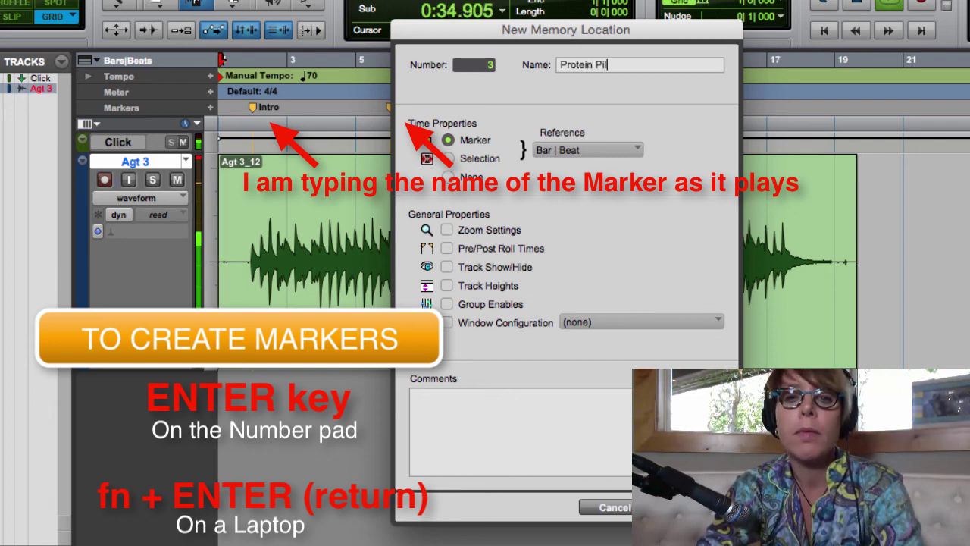
{"action": "type", "text": "Protein Pills"}
{"action": "key", "text": "KP_Enter"}
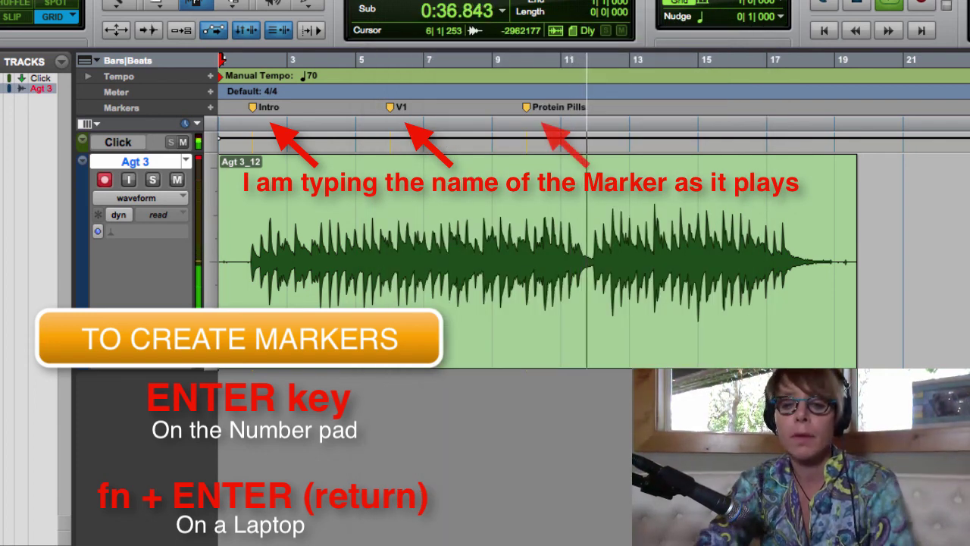
Add the markers V2 at bar 12 and Gods love at bar 16 during playback, and stop the transport
{"action": "key", "text": "KP_Enter"}
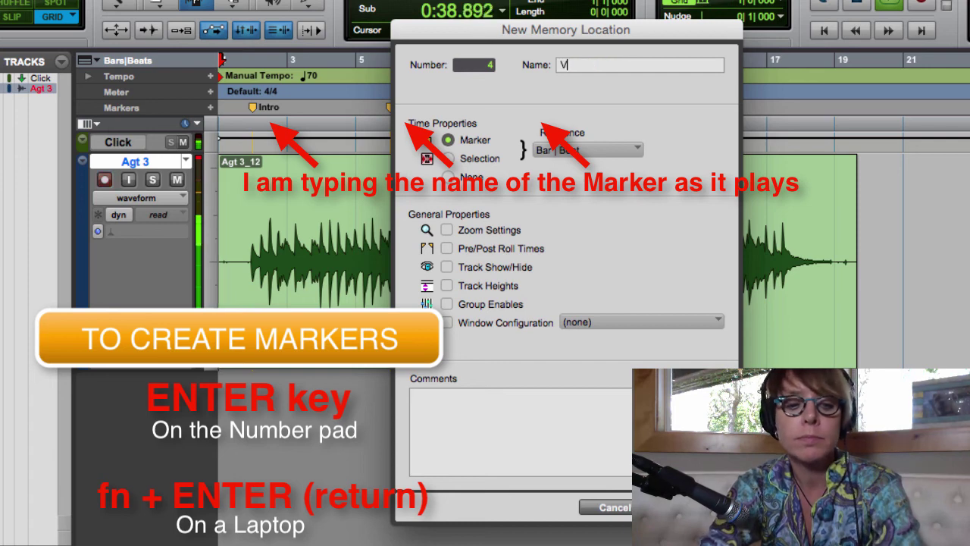
{"action": "key", "text": "KP_Enter"}
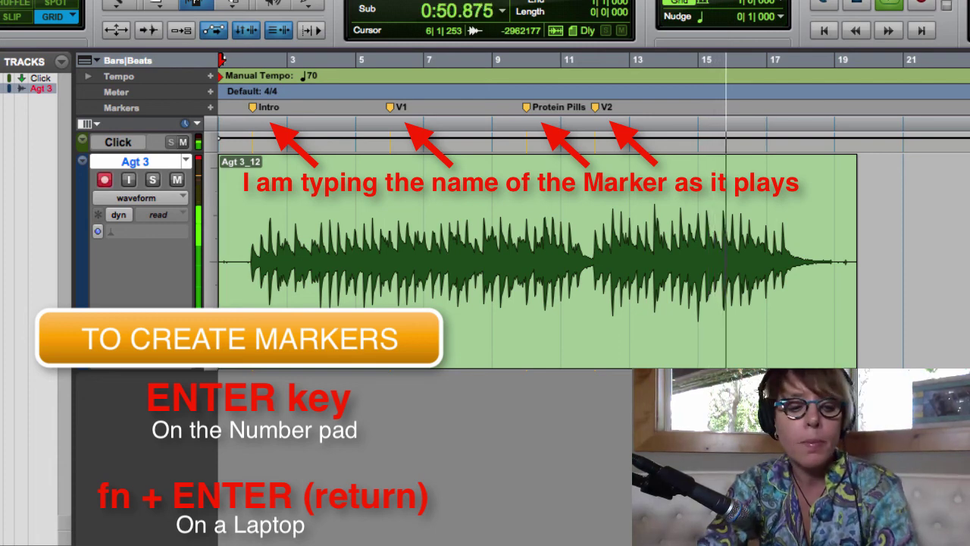
{"action": "key", "text": "KP_Enter"}
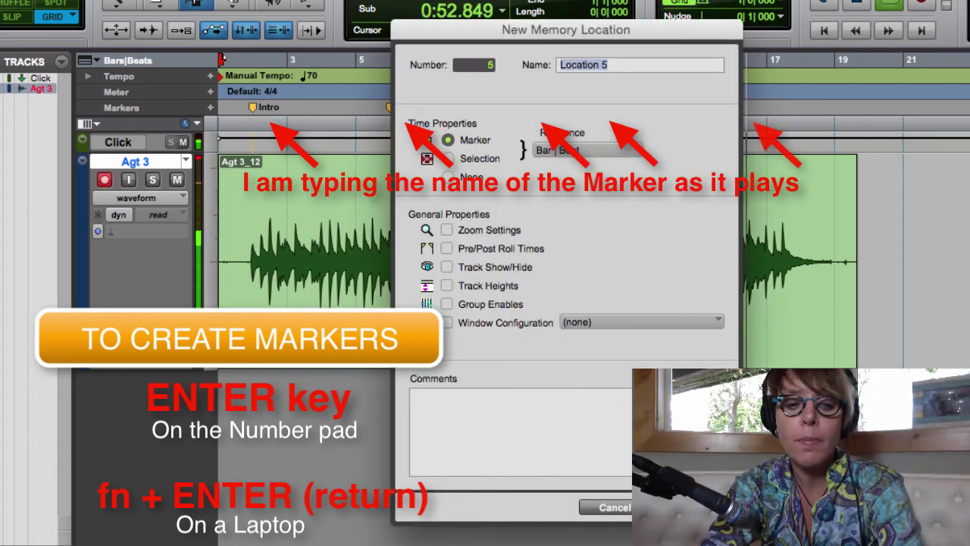
{"action": "type", "text": "G"}
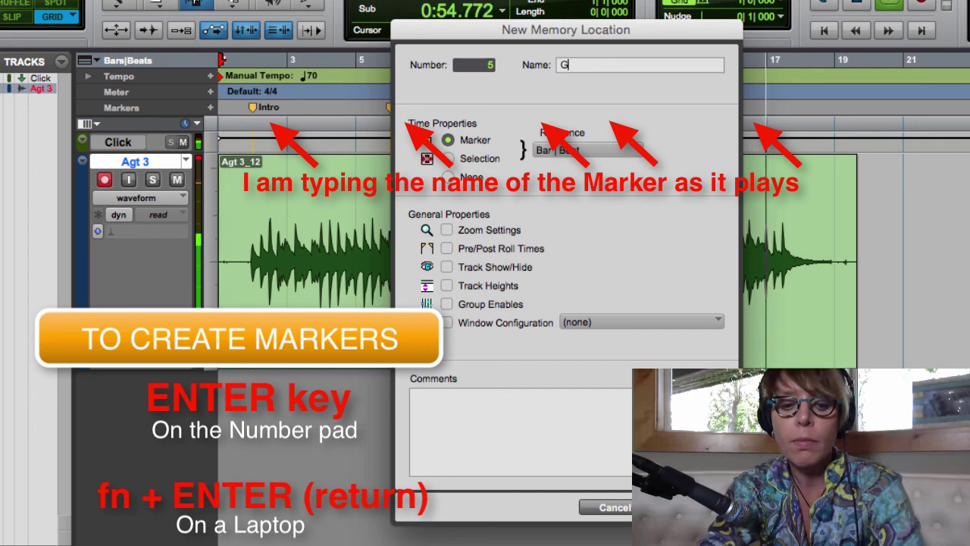
{"action": "type", "text": "ods love"}
{"action": "key", "text": "Return"}
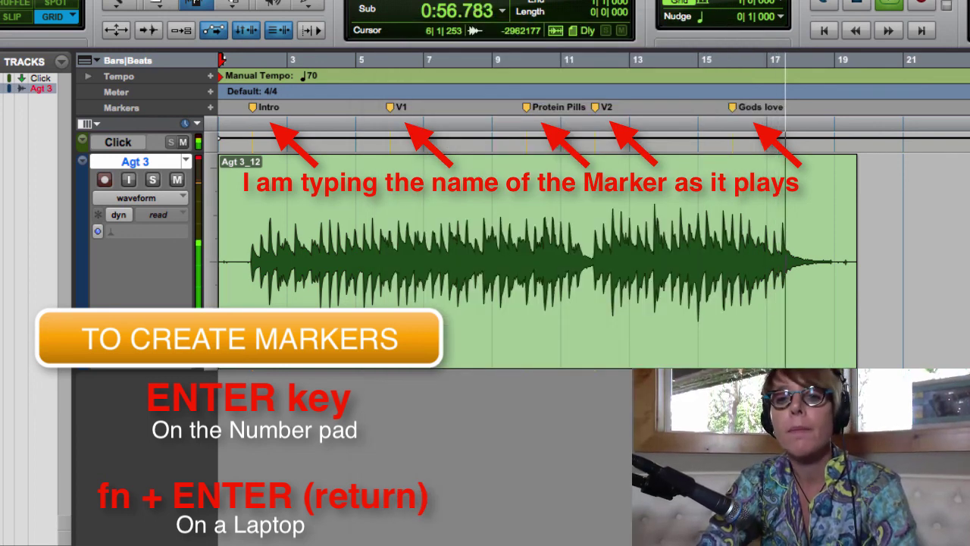
{"action": "key", "text": "space"}
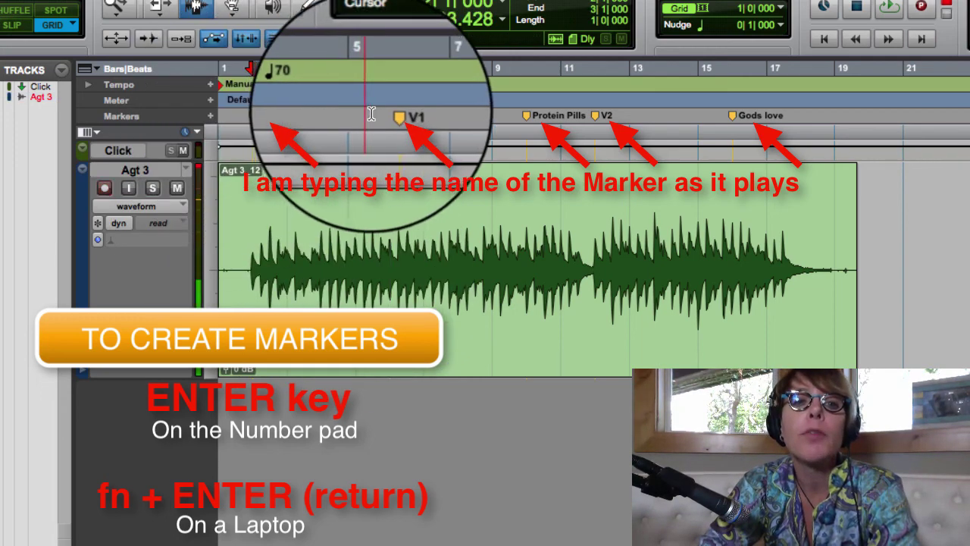
Check the song sections by selecting ranges at Protein Pills, V2 and Gods love and placing the cursor along the take near the markers
{"action": "left_click_drag", "start_coordinate": [529, 113], "coordinate": [562, 118]}
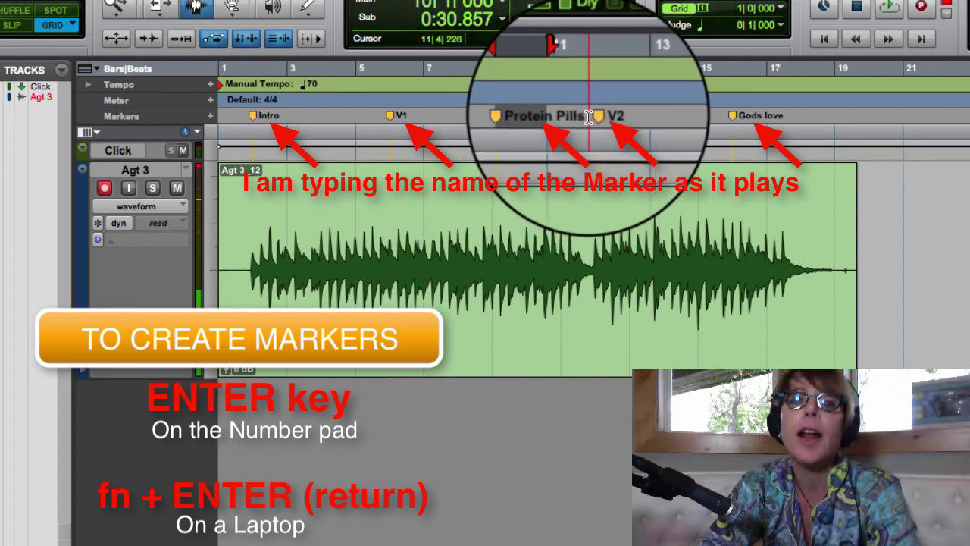
{"action": "left_click_drag", "start_coordinate": [593, 116], "coordinate": [627, 115]}
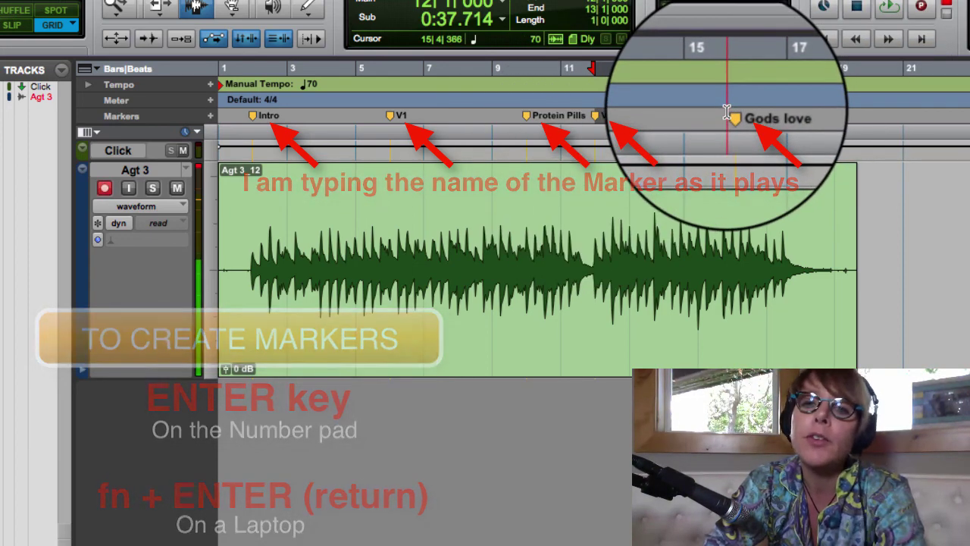
{"action": "left_click_drag", "start_coordinate": [732, 108], "coordinate": [787, 119]}
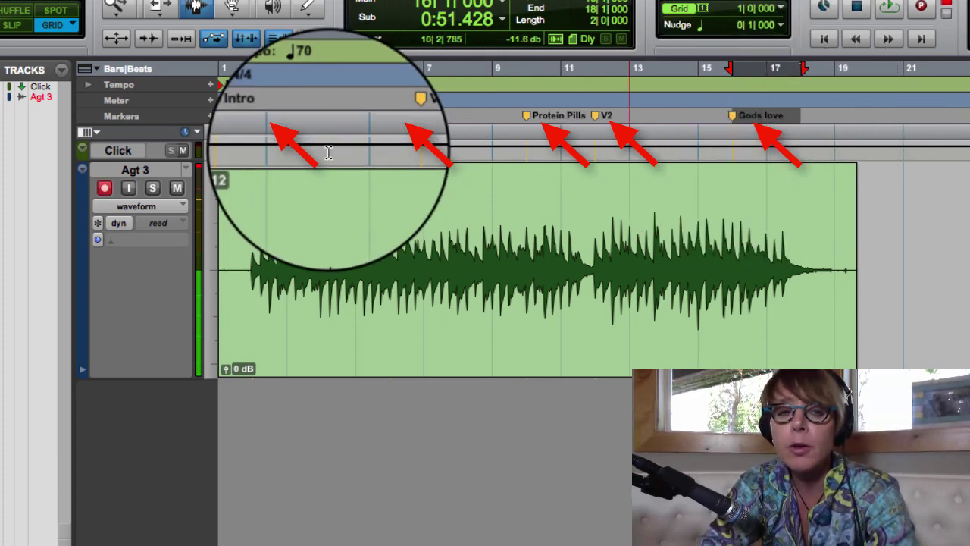
{"action": "left_click", "coordinate": [252, 282]}
{"action": "left_click", "coordinate": [391, 267]}
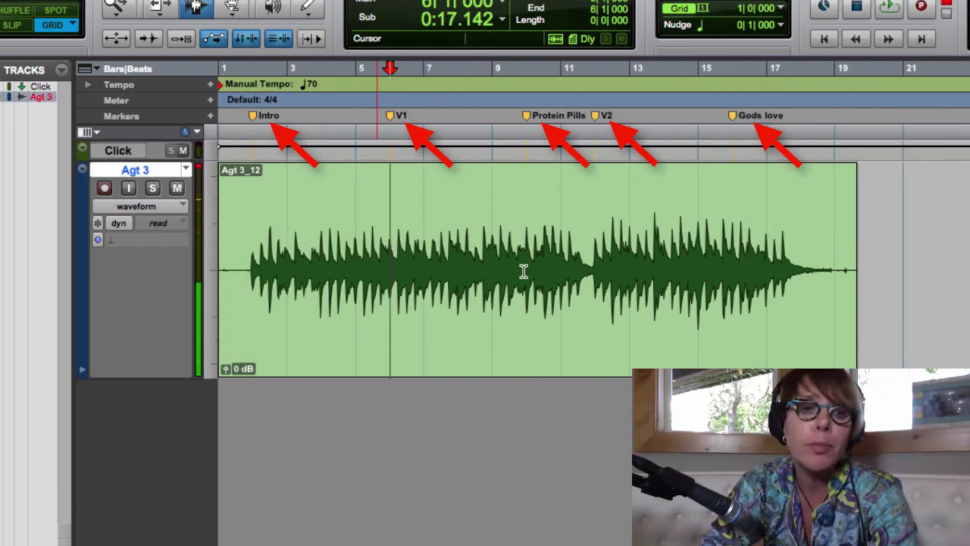
{"action": "left_click", "coordinate": [564, 270]}
{"action": "left_click", "coordinate": [727, 273]}
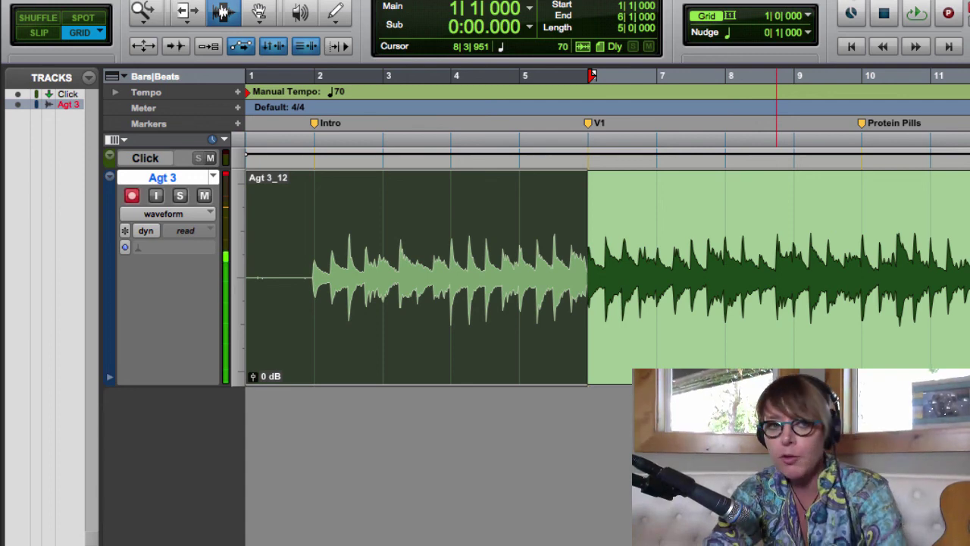
Cycle the edit mode through Relative Grid, Shuffle, Spot, Relative Grid, Grid and Slip, returning to absolute Grid
{"action": "left_click", "coordinate": [76, 32]}
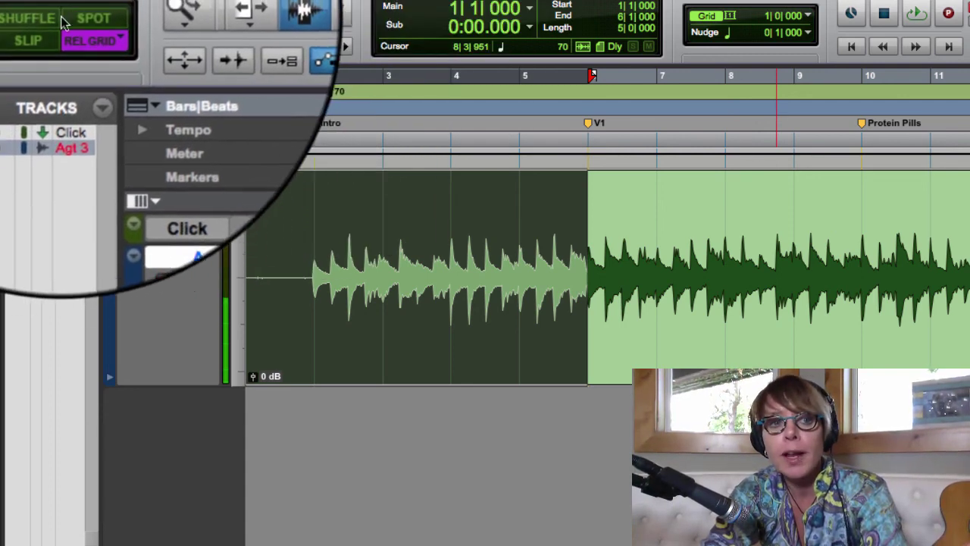
{"action": "left_click", "coordinate": [39, 18]}
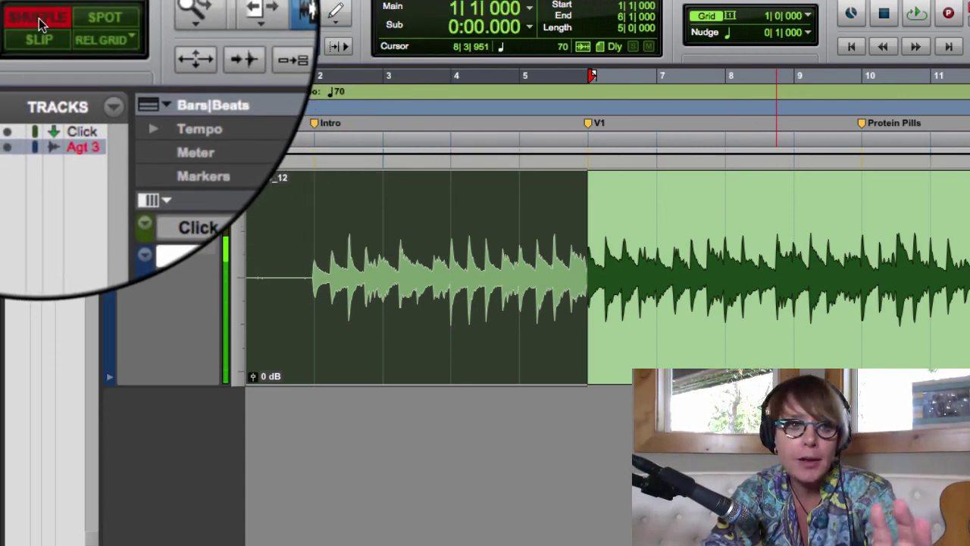
{"action": "left_click", "coordinate": [80, 18]}
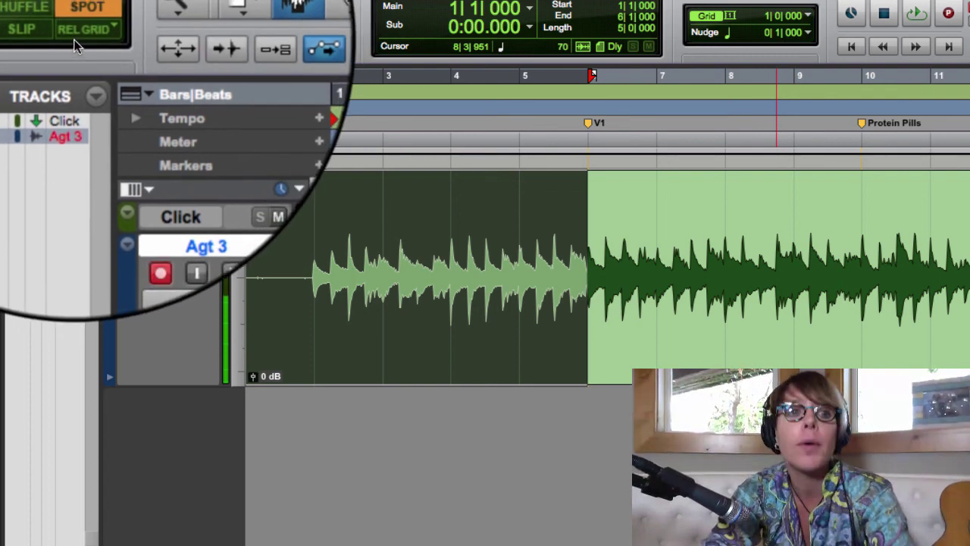
{"action": "left_click", "coordinate": [91, 38]}
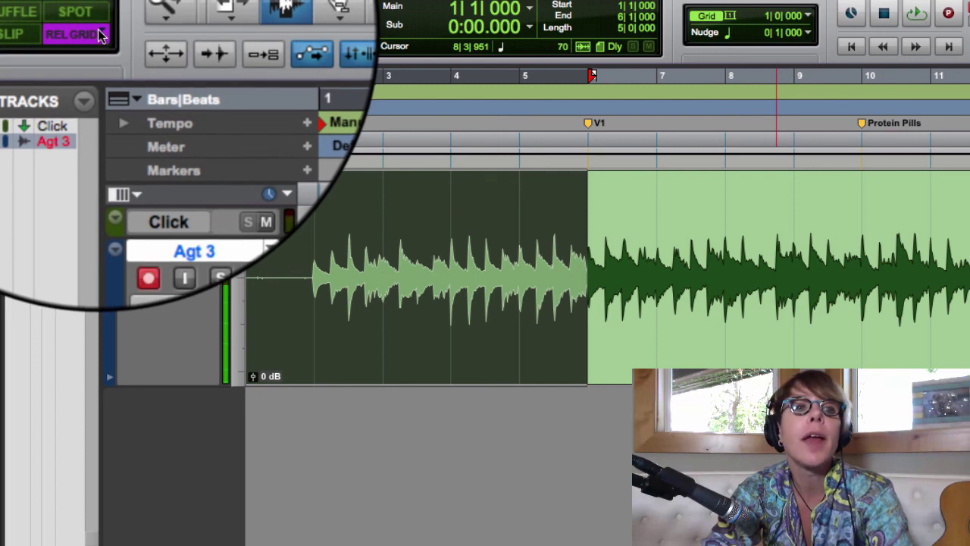
{"action": "left_click", "coordinate": [94, 36]}
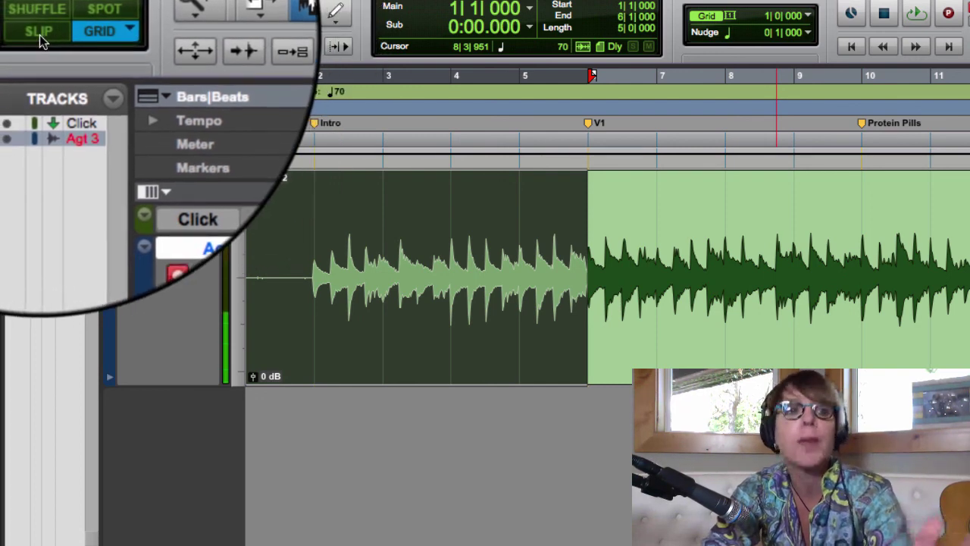
{"action": "left_click", "coordinate": [39, 35]}
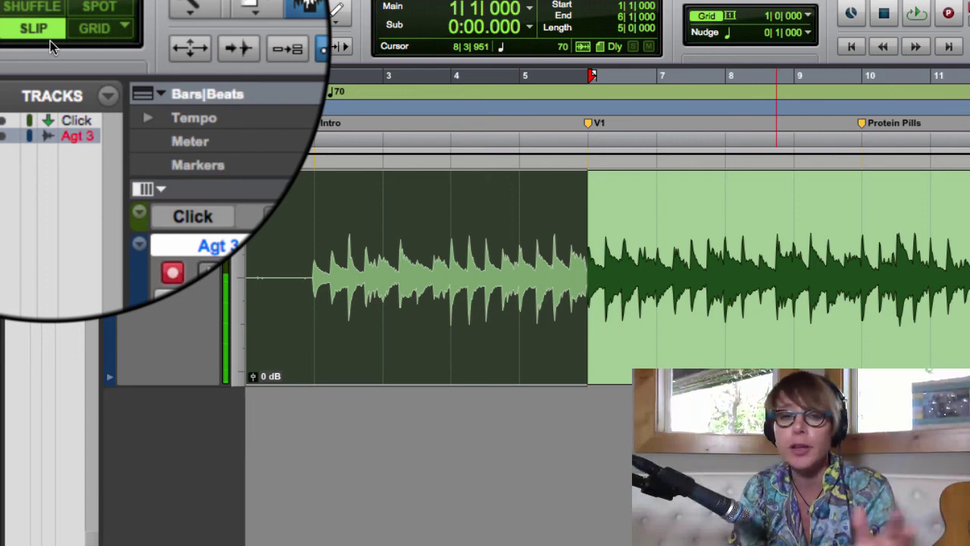
{"action": "left_click", "coordinate": [84, 29]}
Place the edit cursor on different bar lines of the Agt 3 take in Grid mode, ending at bar 3
{"action": "left_click", "coordinate": [327, 288]}
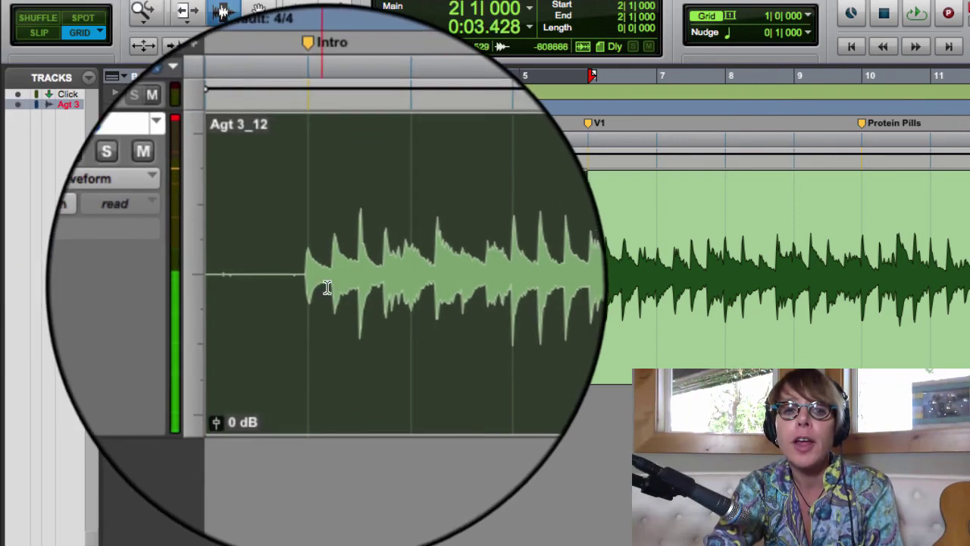
{"action": "left_click", "coordinate": [461, 285]}
{"action": "left_click", "coordinate": [401, 288]}
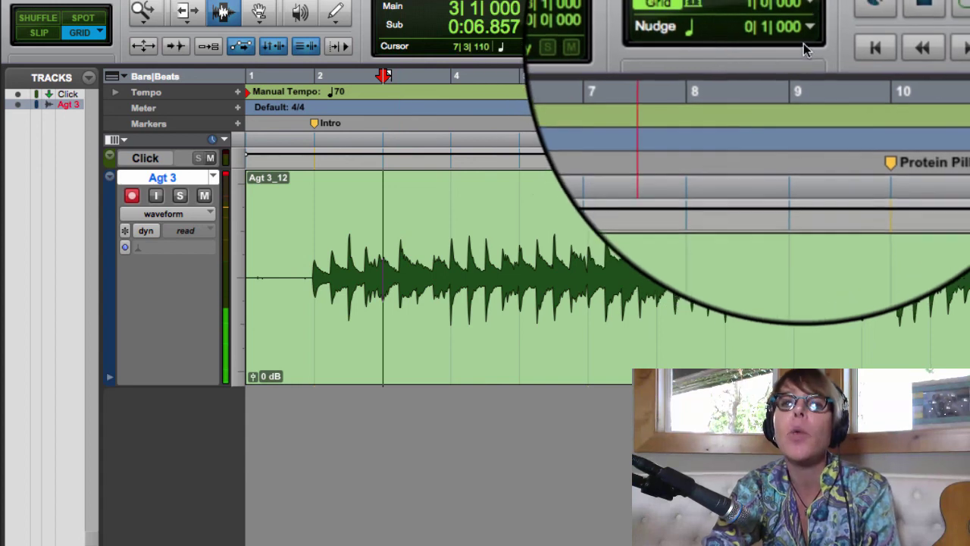
Change the grid value to a 1/2 note, followed by a 1/4 note
{"action": "left_click", "coordinate": [809, 19]}
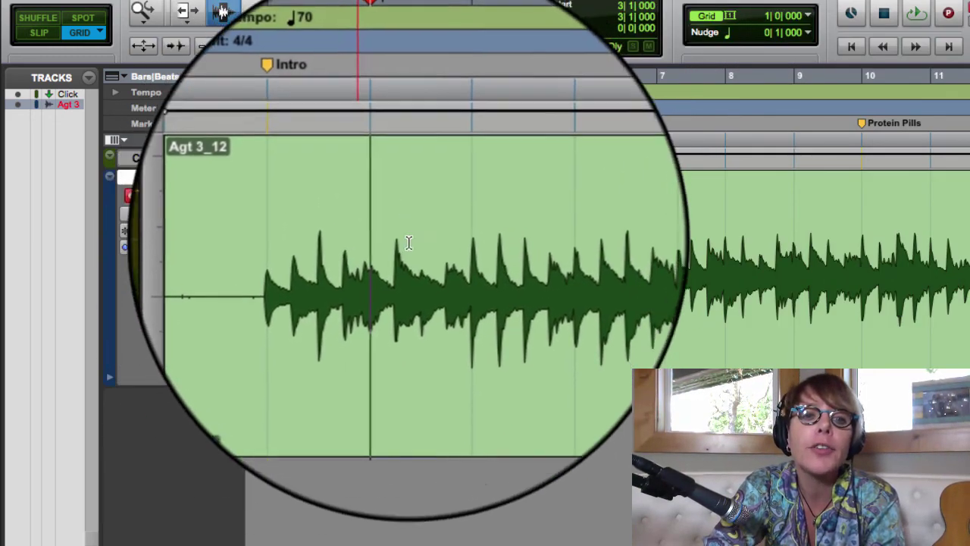
{"action": "left_click", "coordinate": [808, 16]}
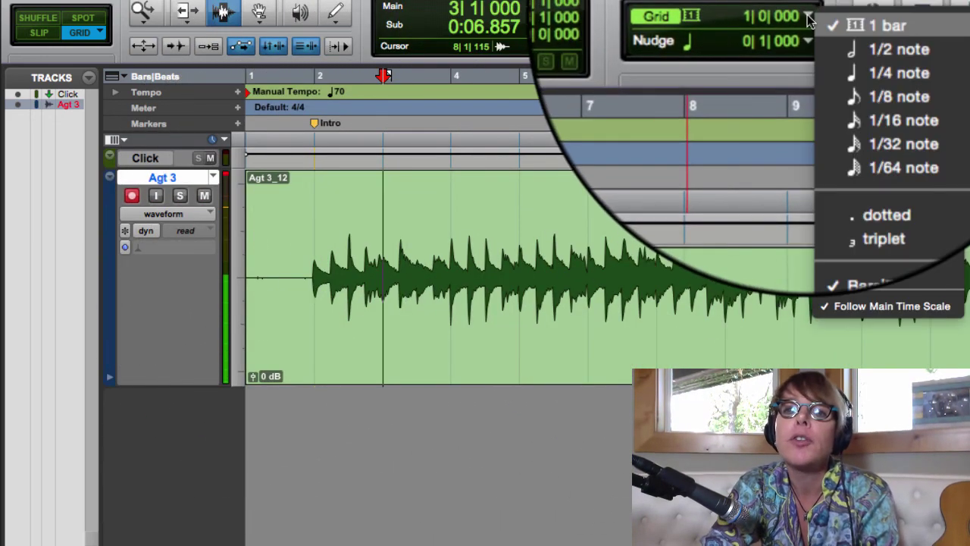
{"action": "left_click", "coordinate": [821, 39]}
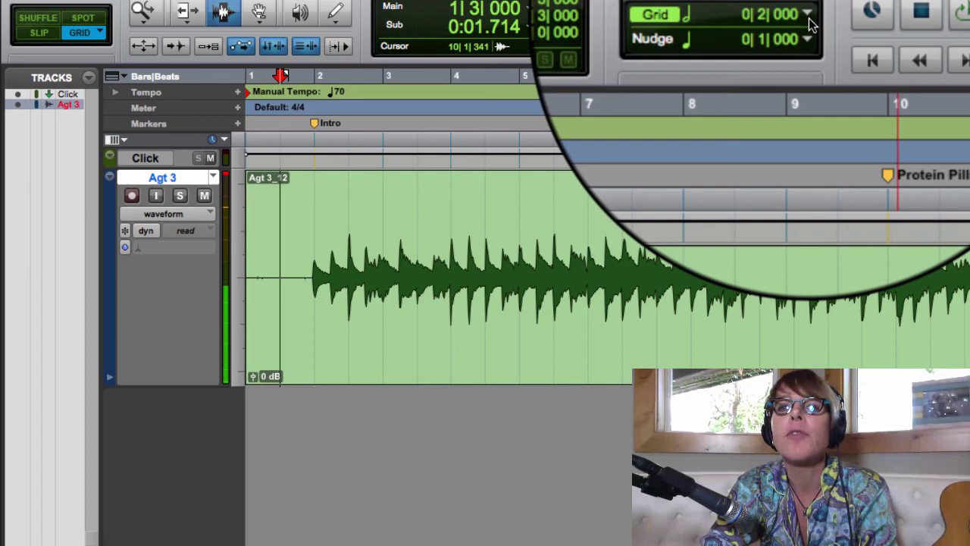
{"action": "left_click", "coordinate": [808, 17]}
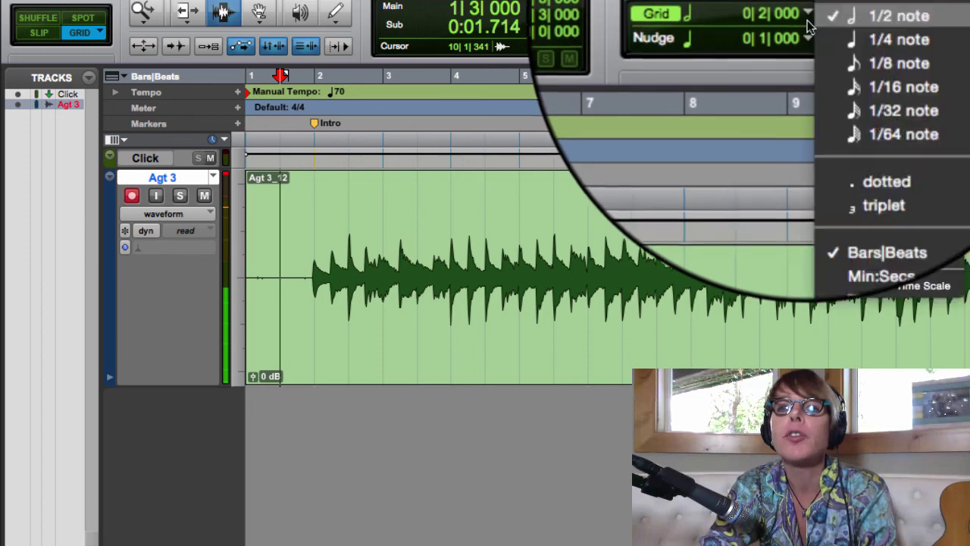
{"action": "left_click", "coordinate": [820, 34]}
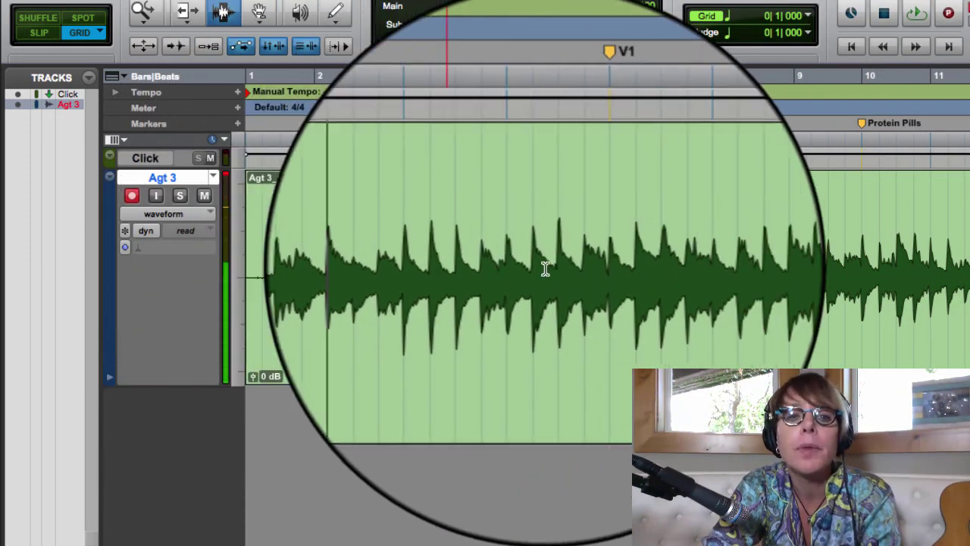
Place the edit cursor on different quarter-note grid lines of the Agt 3 take, ending at bar 4, beat 4
{"action": "left_click", "coordinate": [572, 268]}
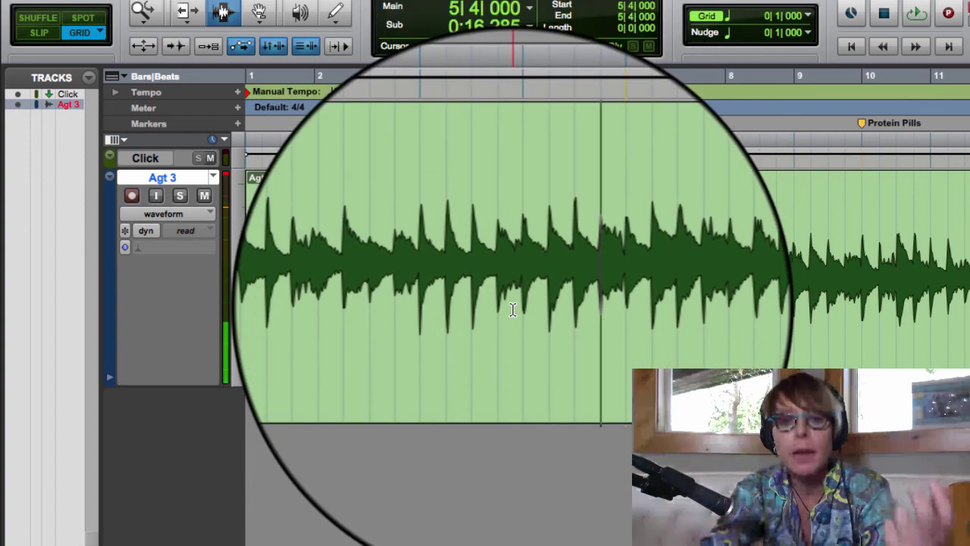
{"action": "left_click", "coordinate": [509, 309]}
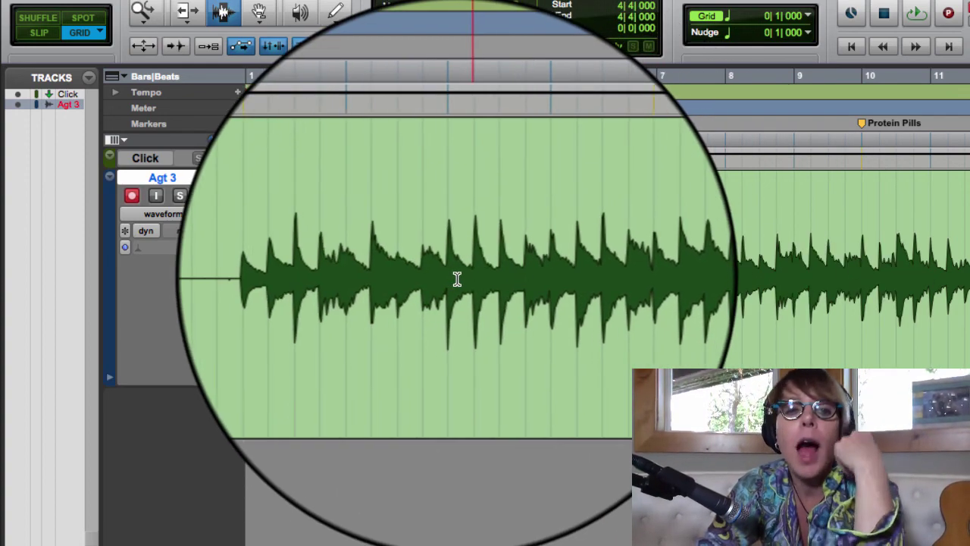
{"action": "left_click", "coordinate": [458, 279]}
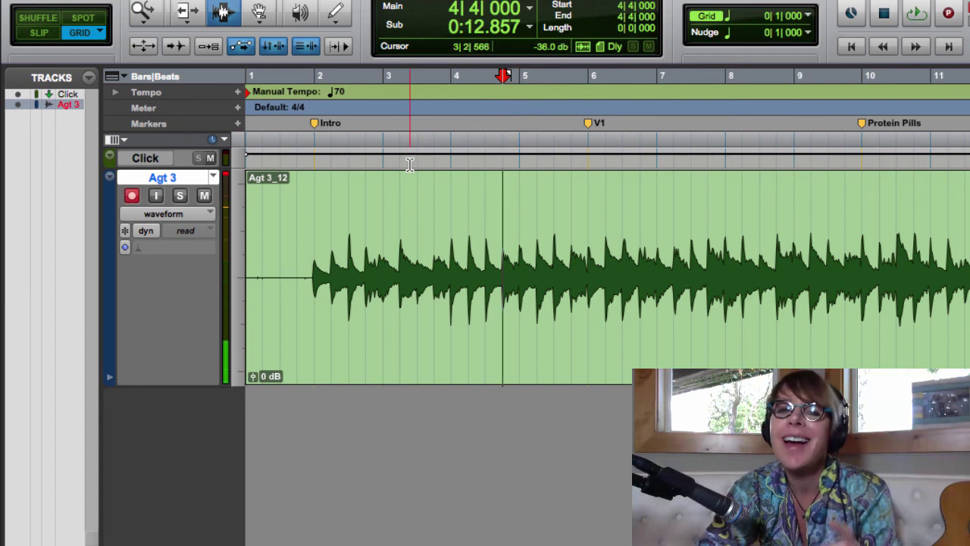
In Slip mode, select the intro of the Agt 3 take, from just before the Intro marker to just before the V1 marker
{"action": "left_click", "coordinate": [32, 37]}
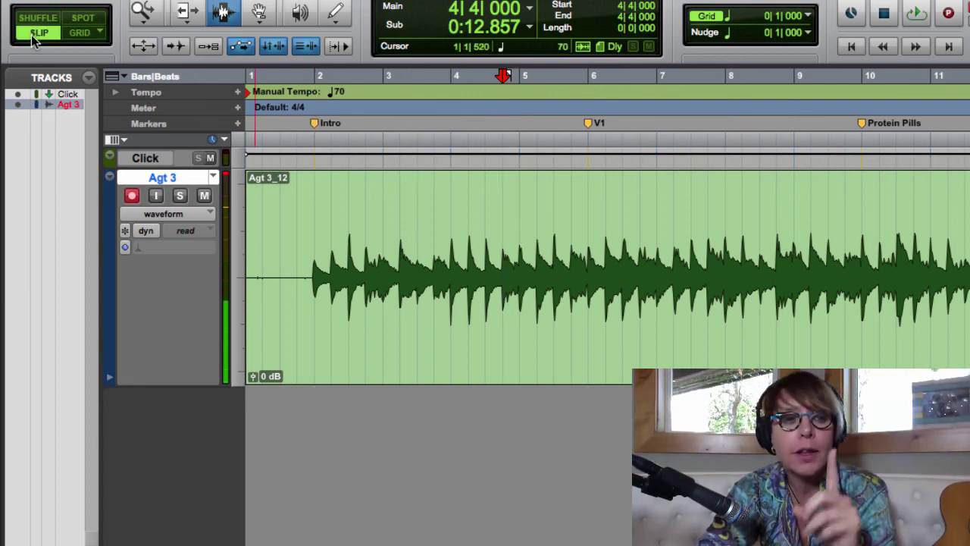
{"action": "left_click", "coordinate": [585, 301]}
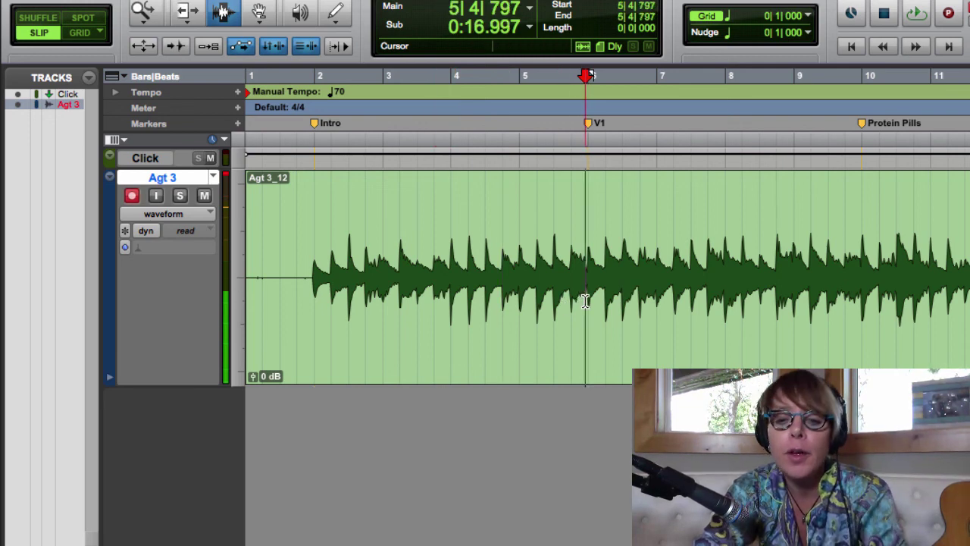
{"action": "key", "text": "super+bracketright"}
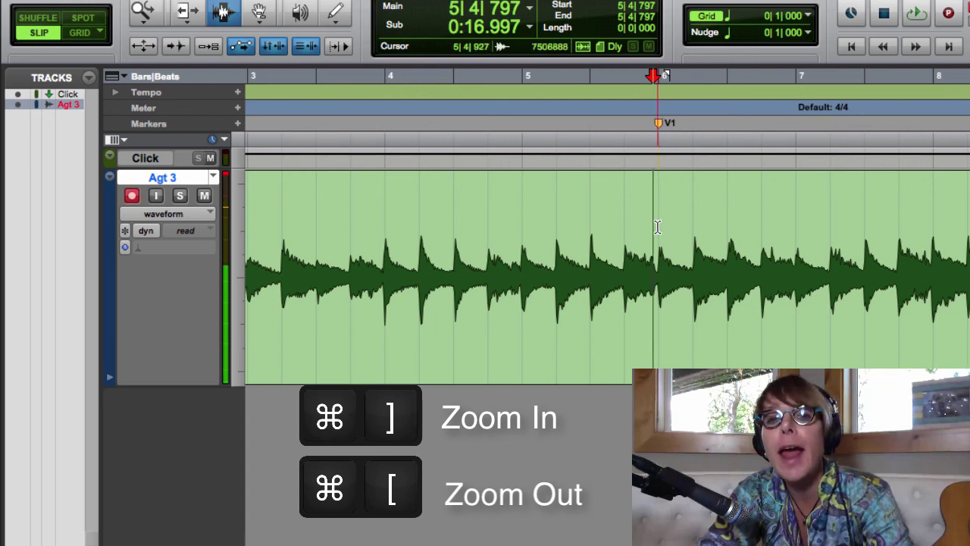
{"action": "left_click", "coordinate": [657, 300]}
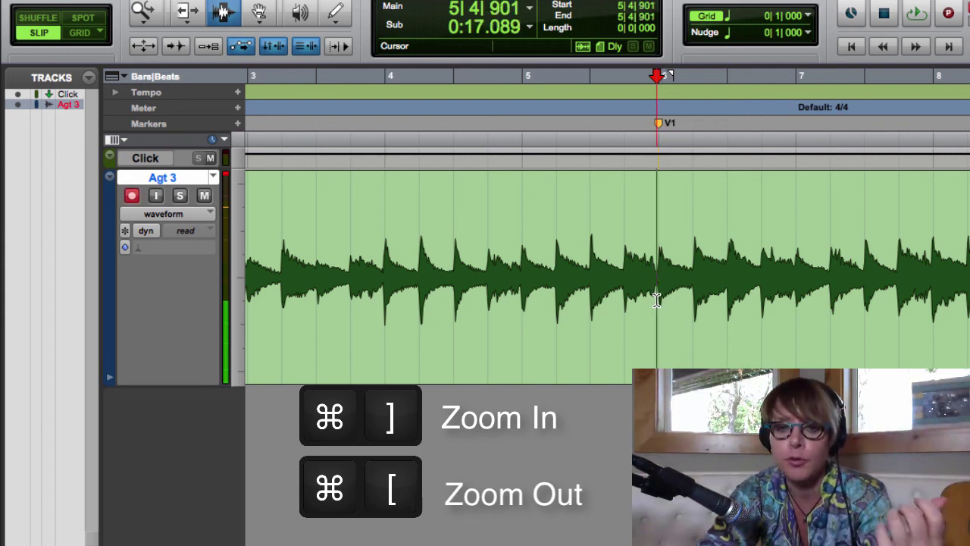
{"action": "left_click_drag", "start_coordinate": [656, 300], "coordinate": [485, 292]}
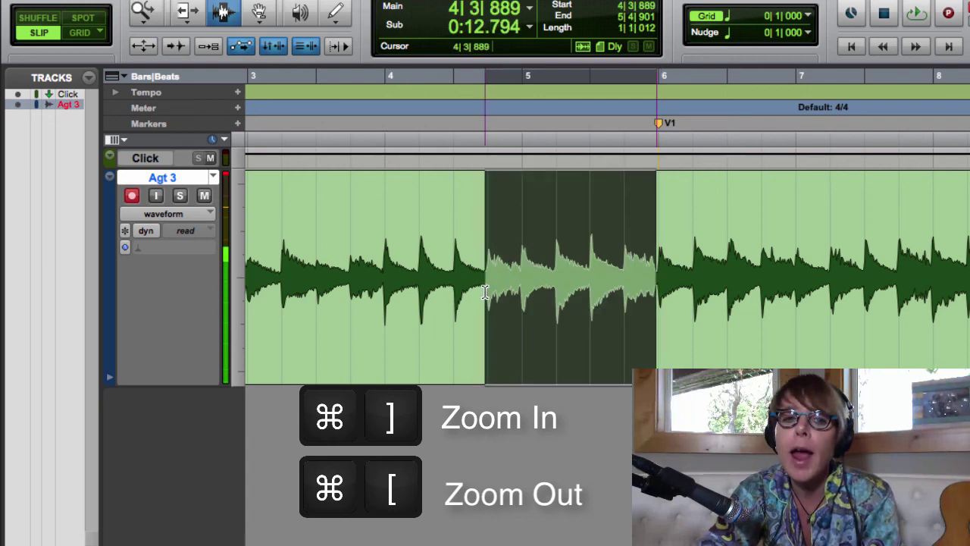
{"action": "key", "text": "super+bracketleft"}
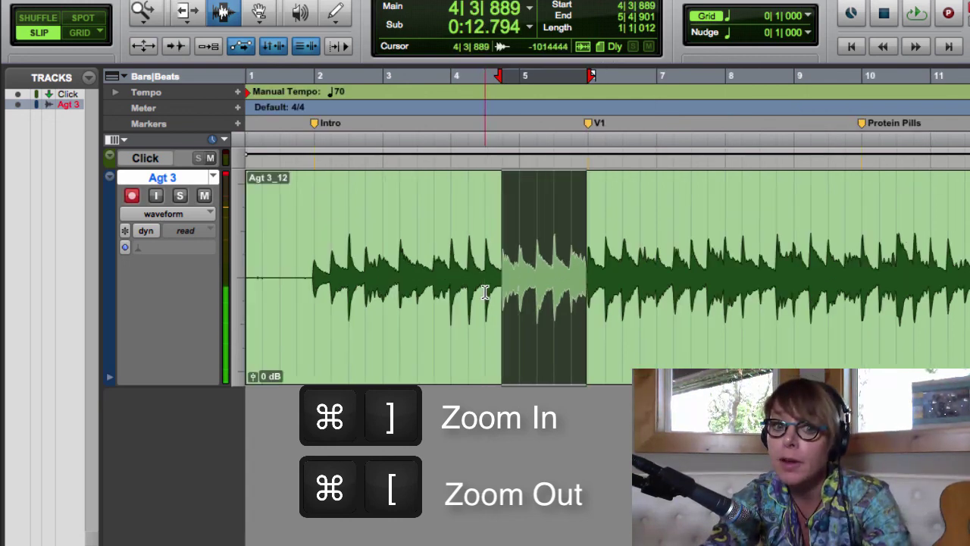
{"action": "left_click", "coordinate": [311, 307], "text": "shift"}
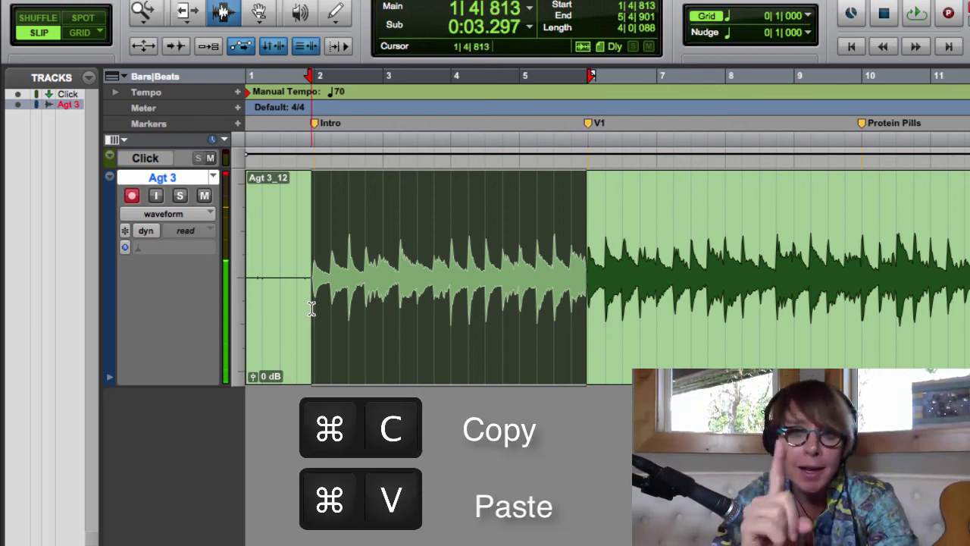
Copy the selected Agt 3 intro to the same position on playlist Agt Comp 1, and select the whole pasted clip
{"action": "left_click", "coordinate": [213, 178]}
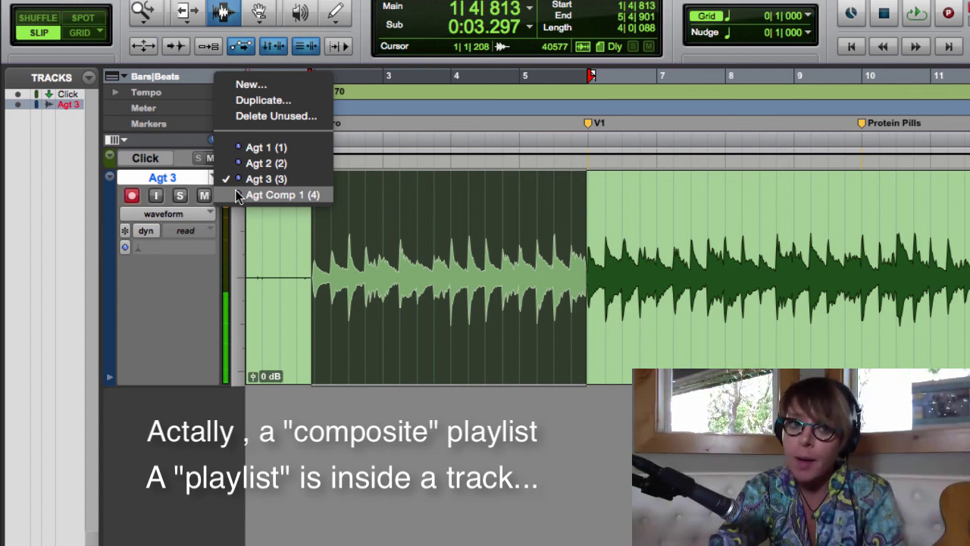
{"action": "left_click", "coordinate": [238, 196]}
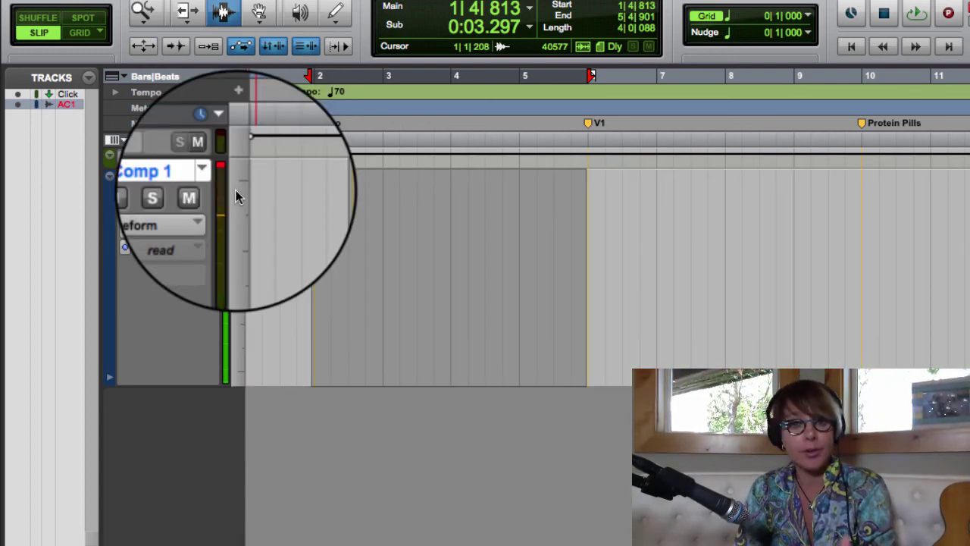
{"action": "key", "text": "super+v"}
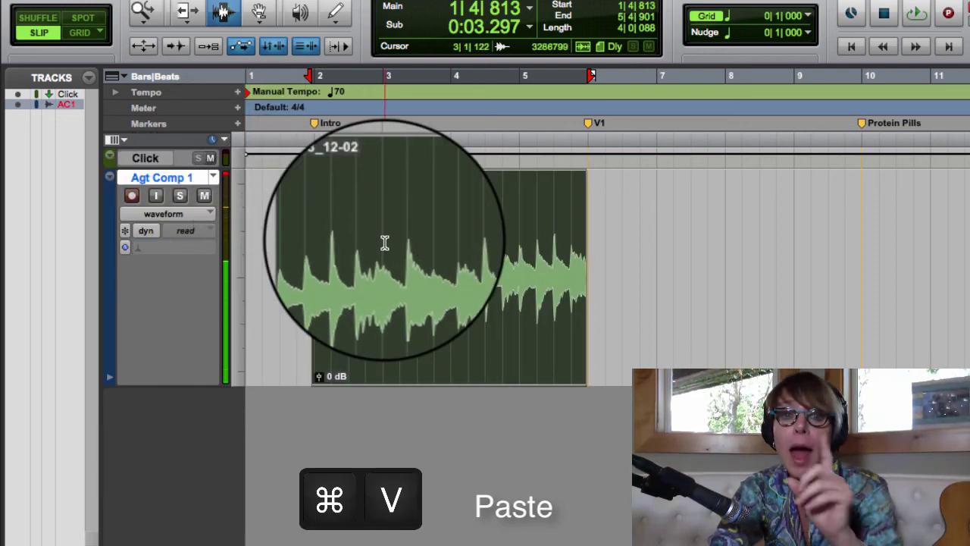
{"action": "left_click", "coordinate": [315, 209]}
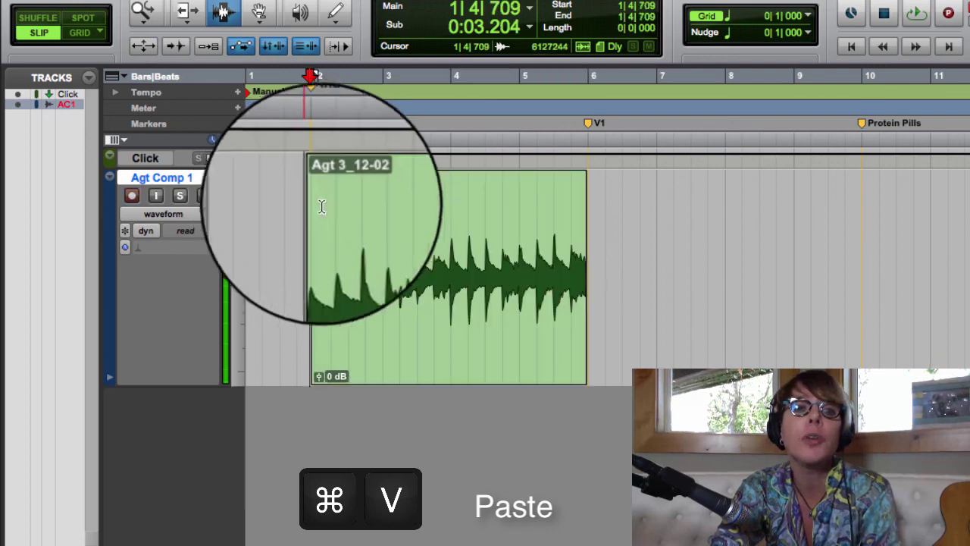
{"action": "double_click", "coordinate": [355, 201]}
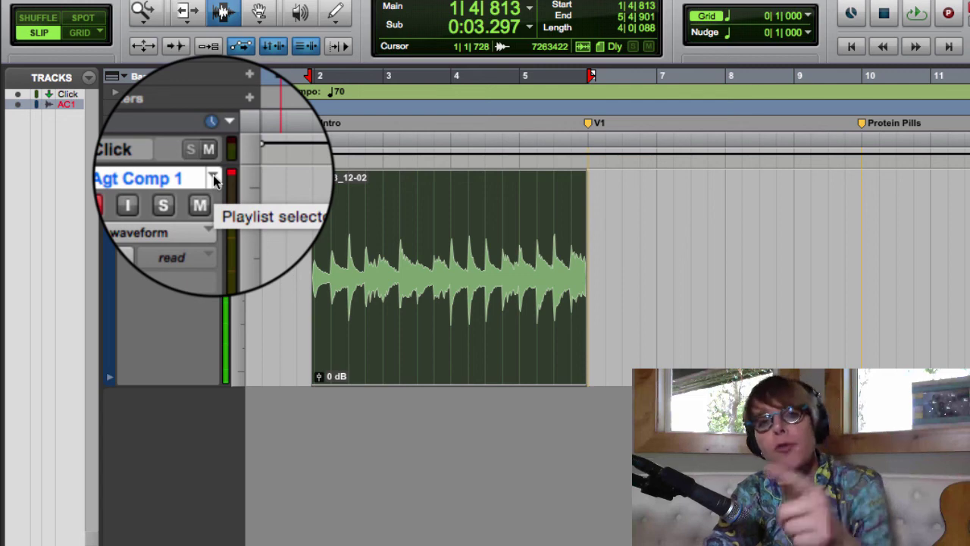
Switch to playlist Agt 2 and select its first verse, from just before the V1 marker to just before the Protein Pills marker
{"action": "left_click", "coordinate": [213, 176]}
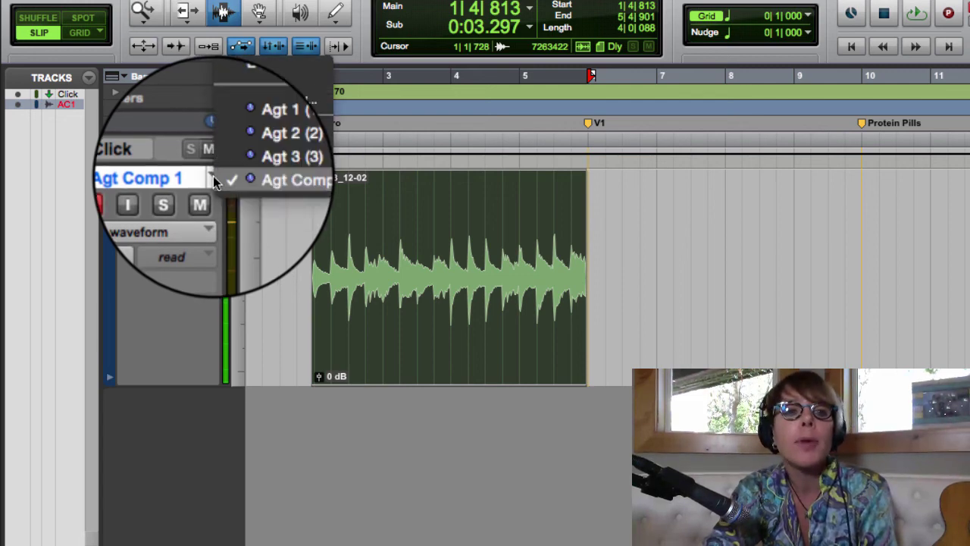
{"action": "key", "text": "Escape"}
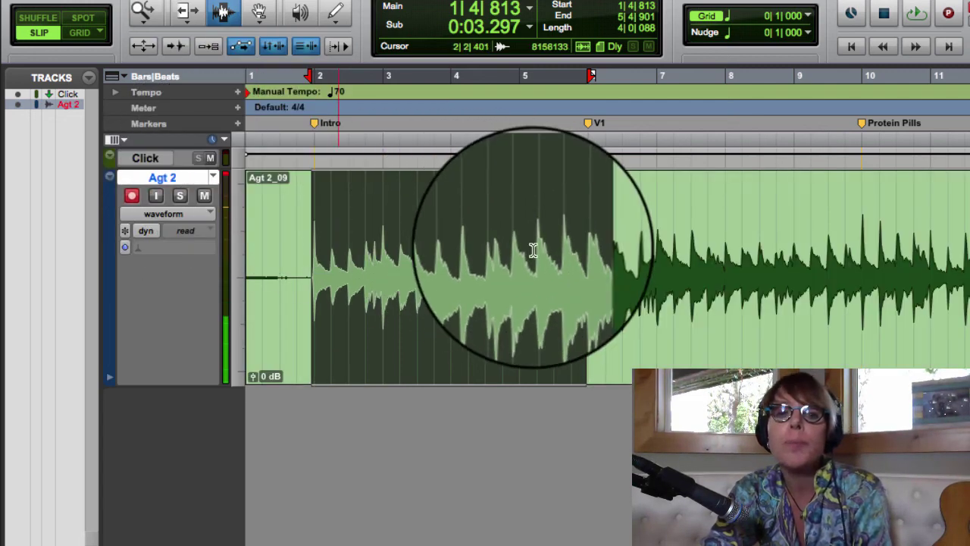
{"action": "key", "text": "t"}
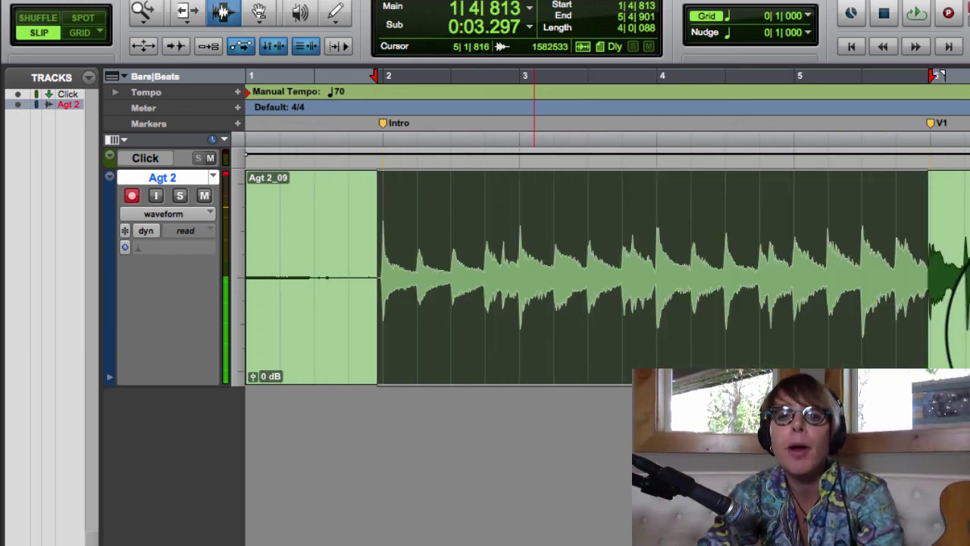
{"action": "scroll", "coordinate": [531, 273], "scroll_direction": "right", "scroll_amount": 5}
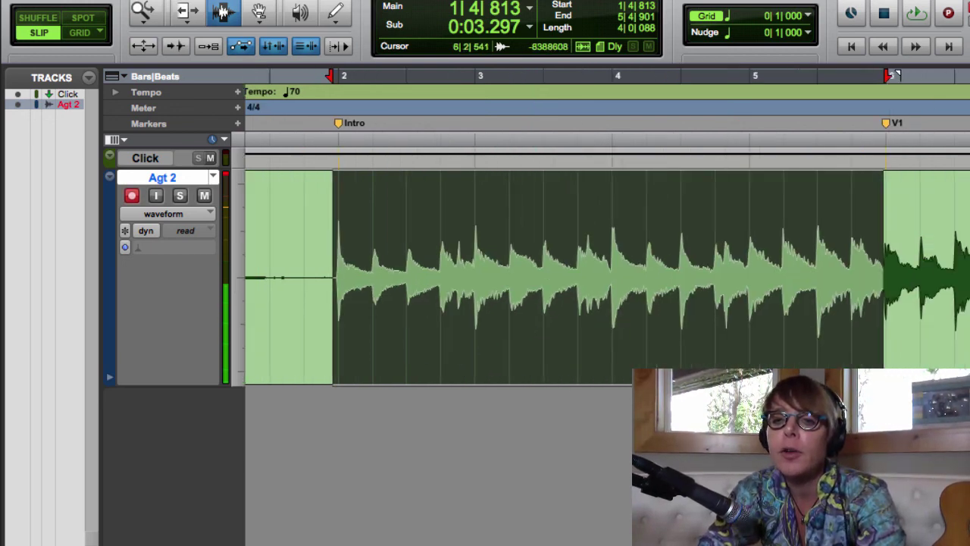
{"action": "scroll", "coordinate": [531, 273], "scroll_direction": "right", "scroll_amount": 5}
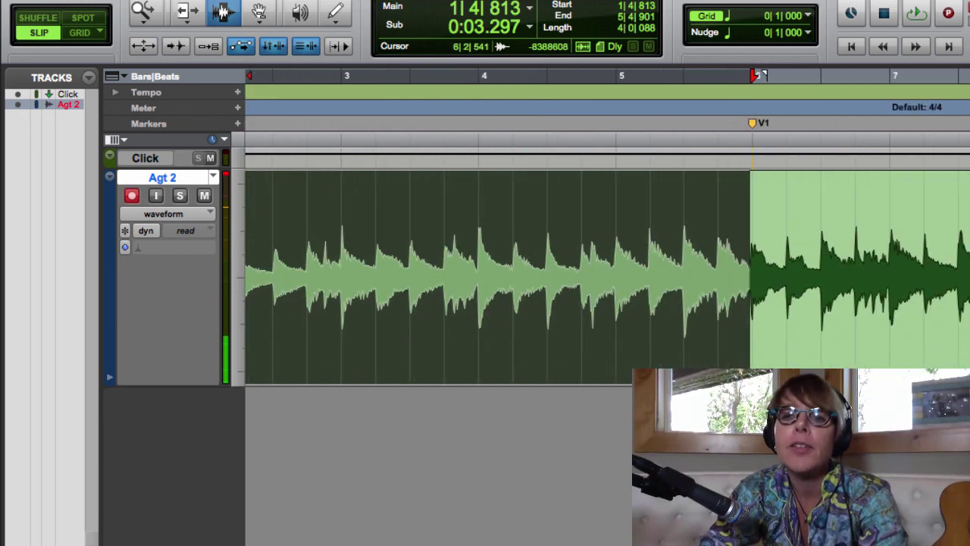
{"action": "scroll", "coordinate": [307, 379], "scroll_direction": "right", "scroll_amount": 6}
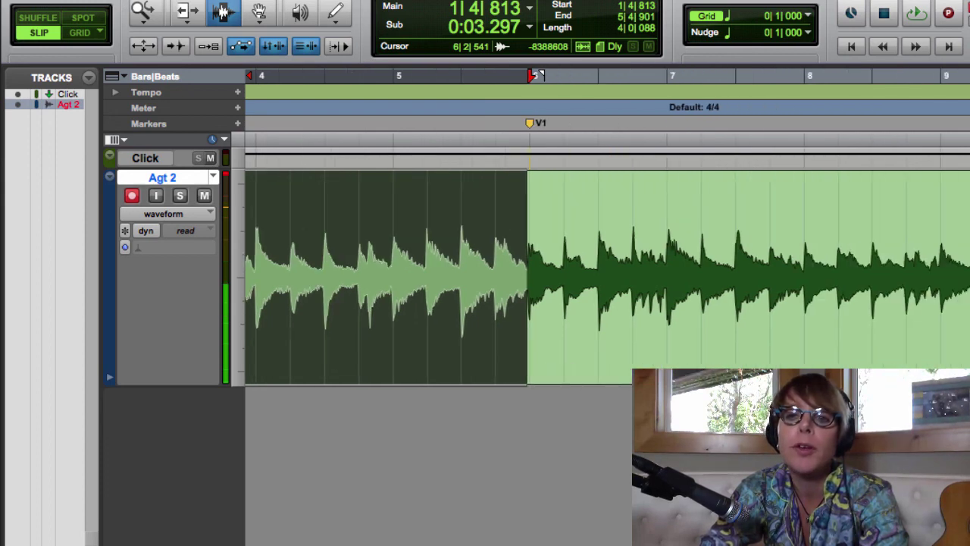
{"action": "scroll", "coordinate": [308, 379], "scroll_direction": "right", "scroll_amount": 5}
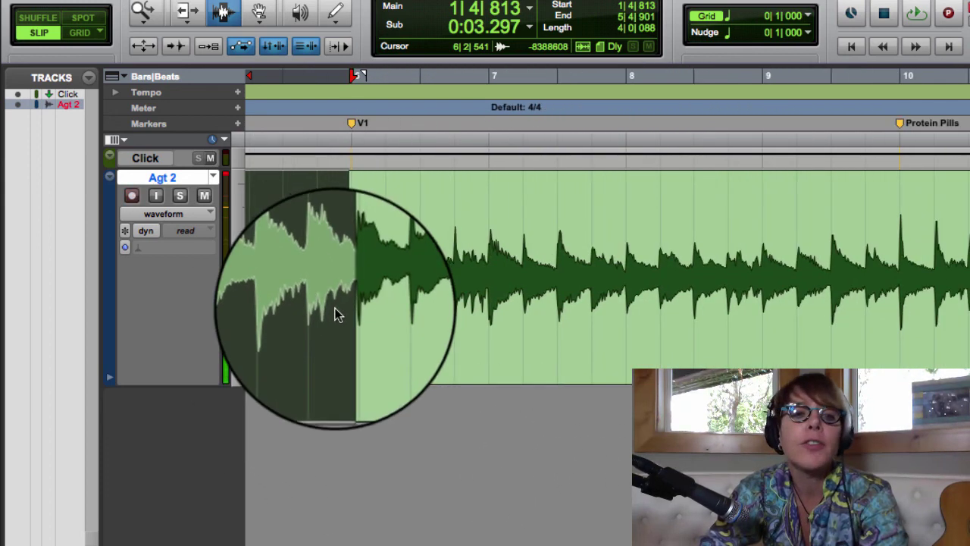
{"action": "scroll", "coordinate": [531, 273], "scroll_direction": "right", "scroll_amount": 2}
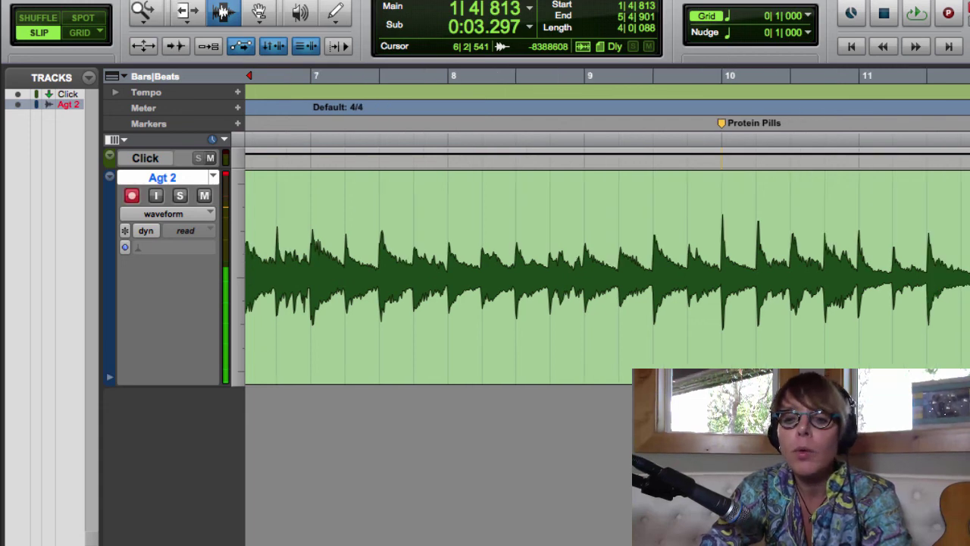
{"action": "scroll", "coordinate": [270, 75], "scroll_direction": "left", "scroll_amount": 3}
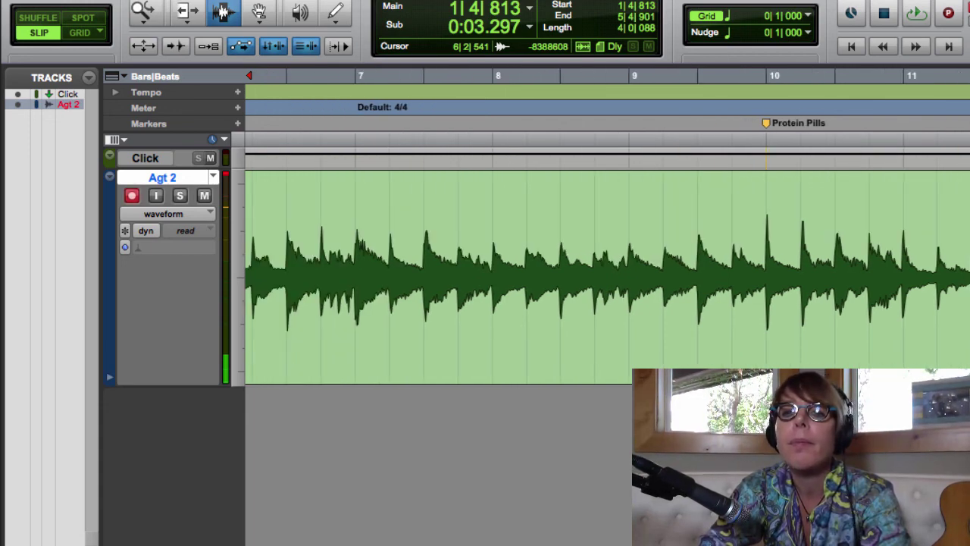
{"action": "scroll", "coordinate": [335, 372], "scroll_direction": "left", "scroll_amount": 2}
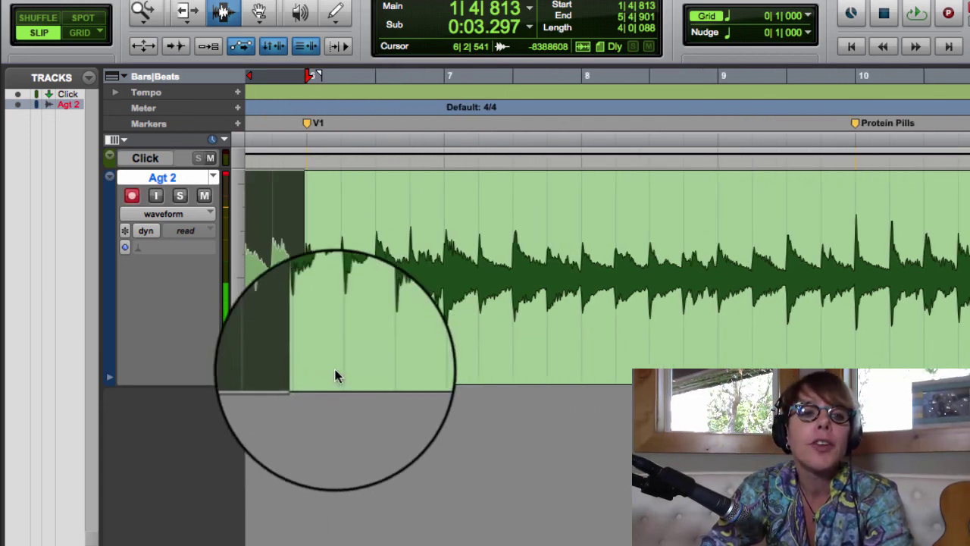
{"action": "left_click", "coordinate": [300, 336]}
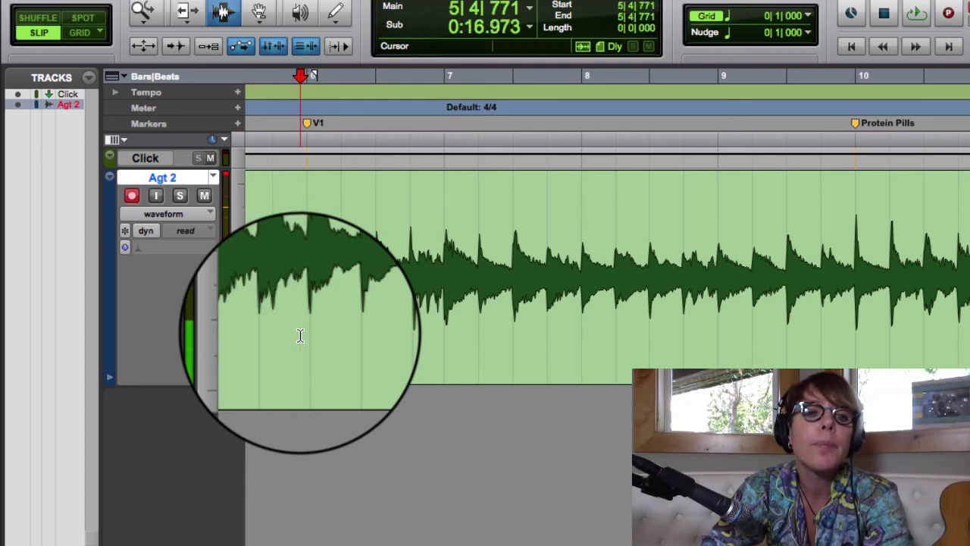
{"action": "left_click", "coordinate": [318, 337], "text": "shift"}
{"action": "left_click_drag", "start_coordinate": [319, 337], "coordinate": [855, 322]}
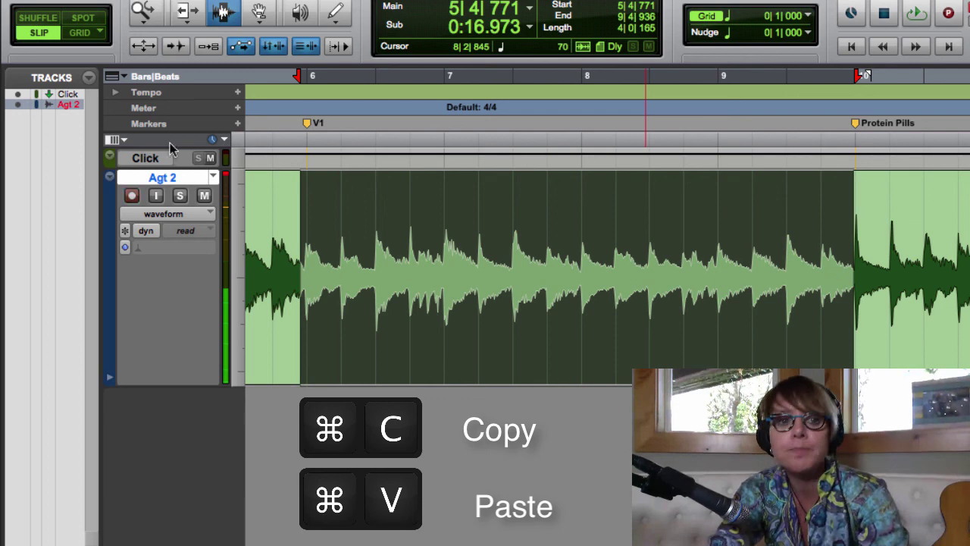
Copy the selected Agt 2 verse to playlist Agt Comp 1, directly following the intro clip
{"action": "left_click", "coordinate": [213, 178]}
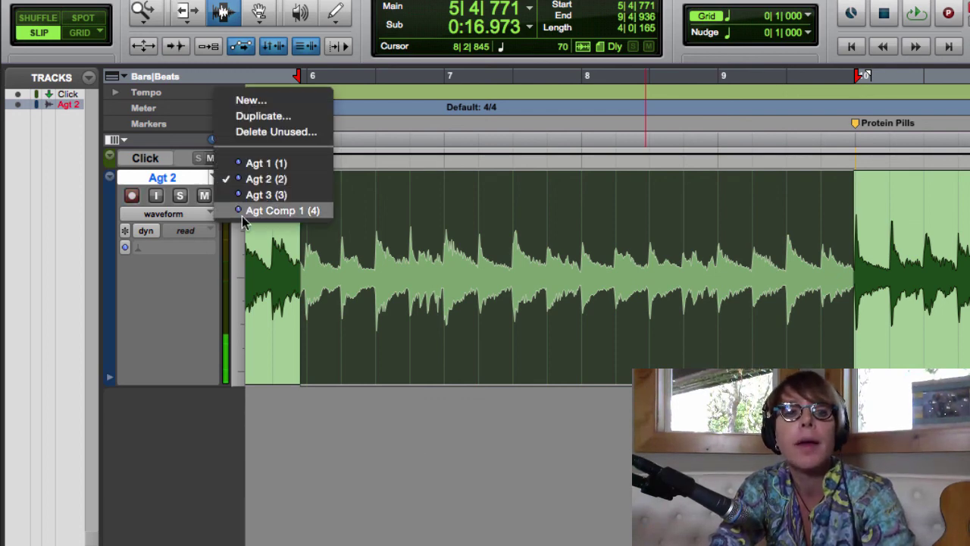
{"action": "left_click", "coordinate": [242, 216]}
{"action": "key", "text": "super+v"}
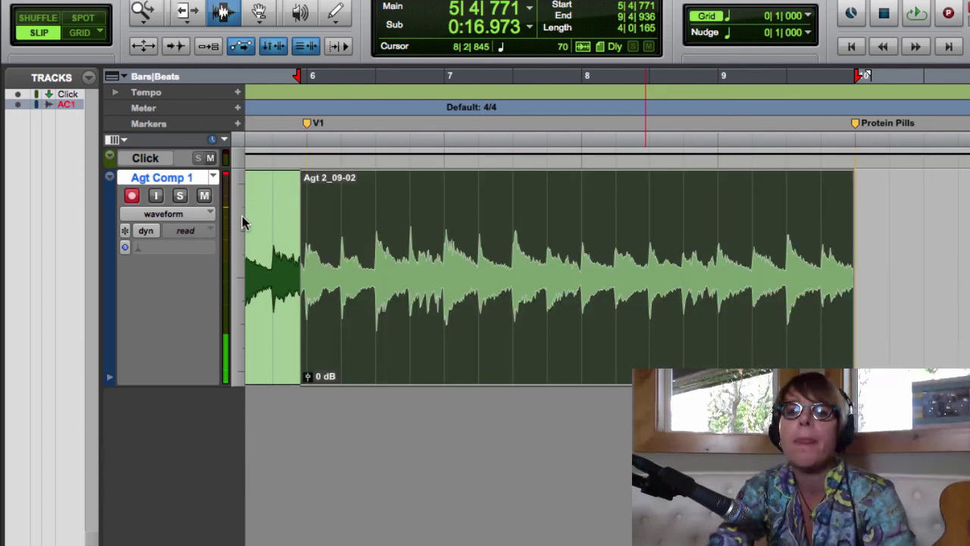
{"action": "scroll", "coordinate": [377, 282], "scroll_direction": "left", "scroll_amount": 2}
{"action": "key", "text": "r"}
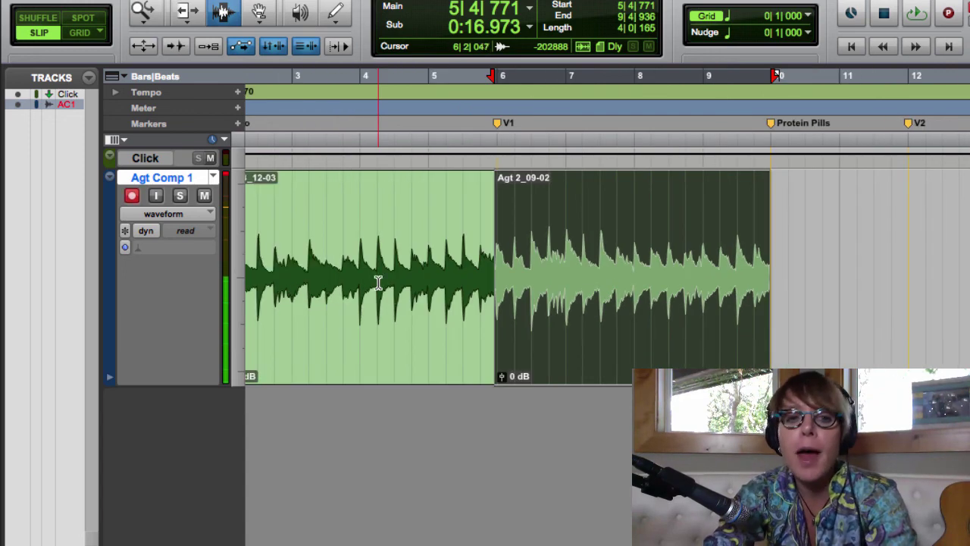
Switch to playlist Agt 1 and select from just before the Protein Pills marker to about bar 17|2, past the Gods love marker
{"action": "scroll", "coordinate": [346, 273], "scroll_direction": "left", "scroll_amount": 5}
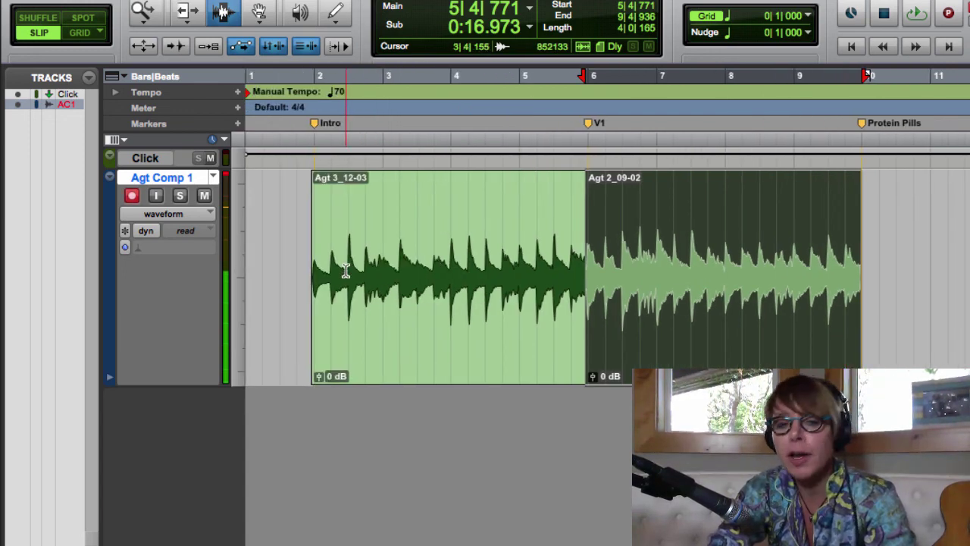
{"action": "scroll", "coordinate": [346, 271], "scroll_direction": "right", "scroll_amount": 8}
{"action": "scroll", "coordinate": [343, 271], "scroll_direction": "left", "scroll_amount": 7}
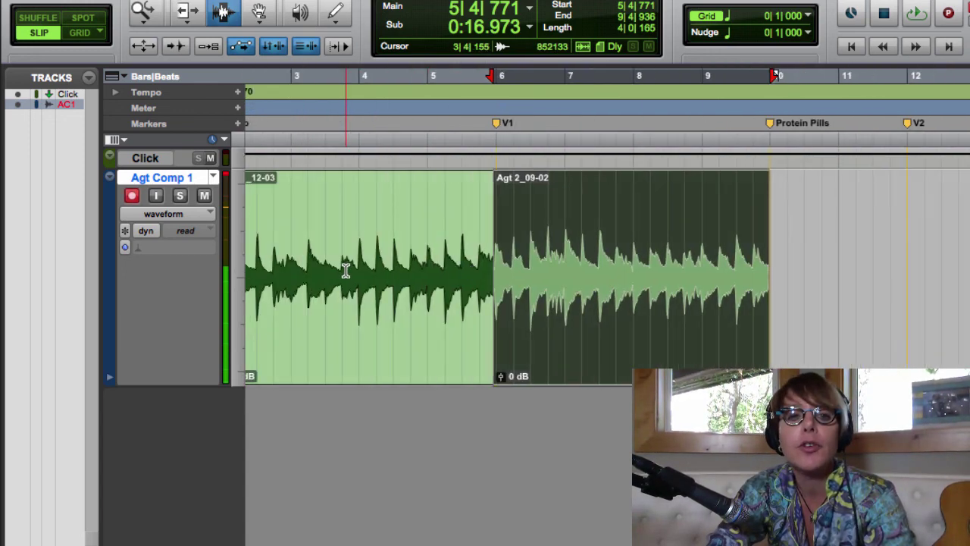
{"action": "left_click", "coordinate": [215, 179]}
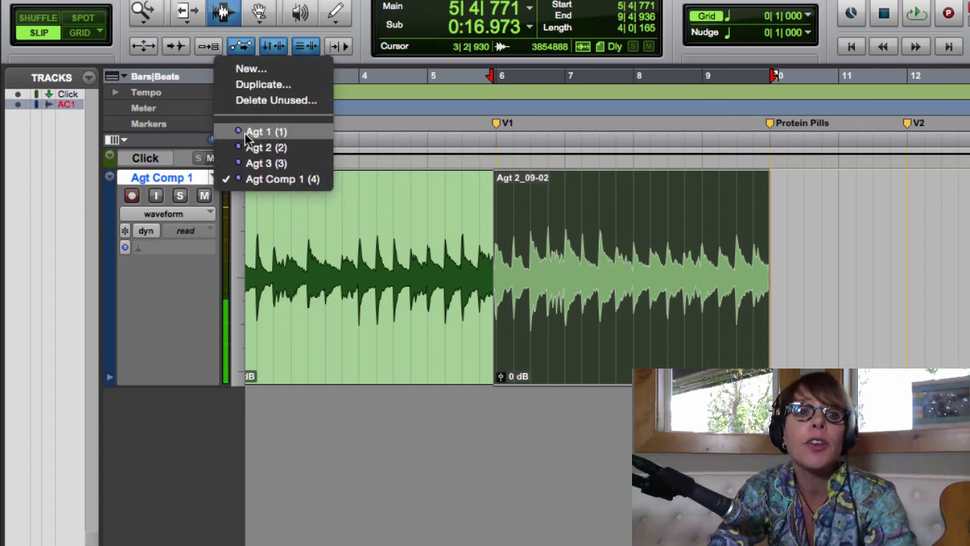
{"action": "left_click", "coordinate": [273, 132]}
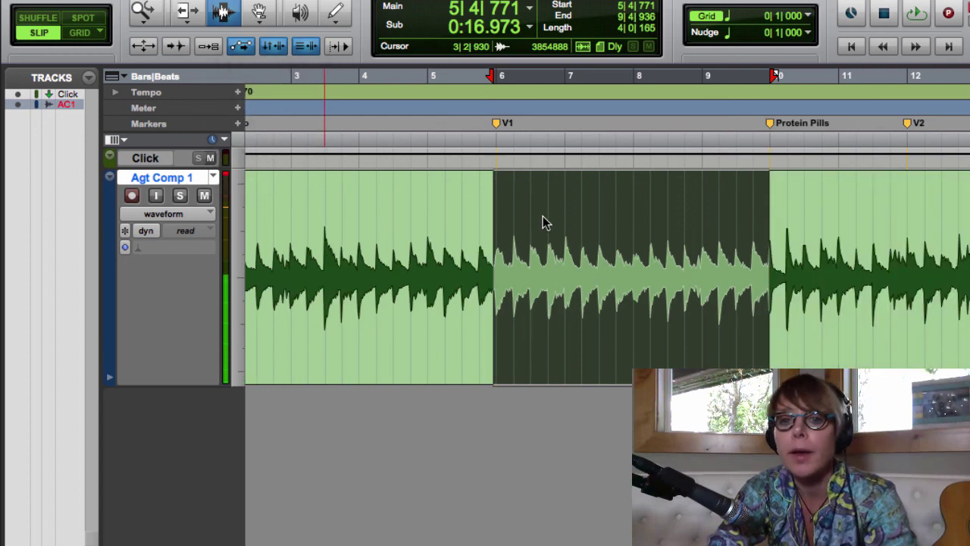
{"action": "left_click", "coordinate": [766, 306]}
{"action": "left_click_drag", "start_coordinate": [766, 306], "coordinate": [966, 295]}
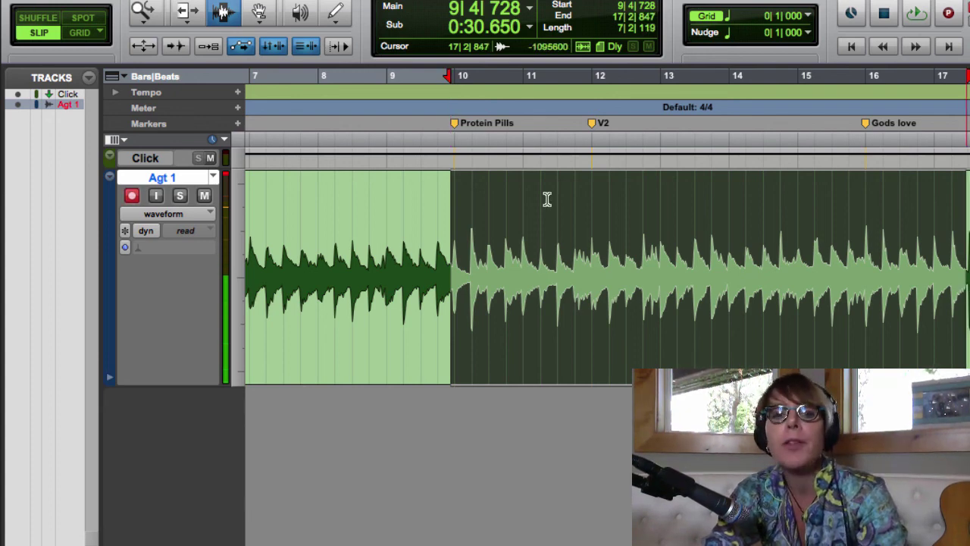
Copy the selected Agt 1 section to playlist Agt Comp 1, directly following the Agt 2 verse clip
{"action": "left_click", "coordinate": [215, 179]}
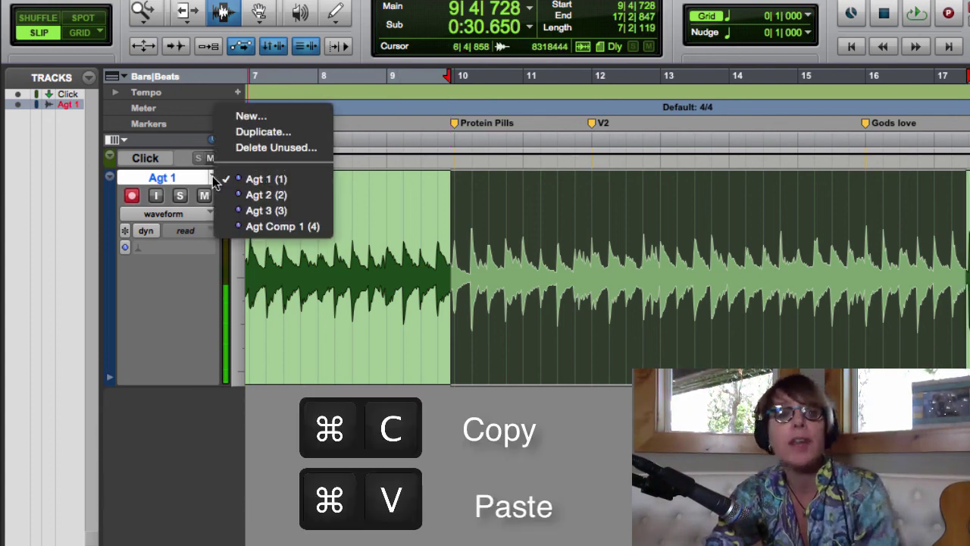
{"action": "left_click", "coordinate": [241, 228]}
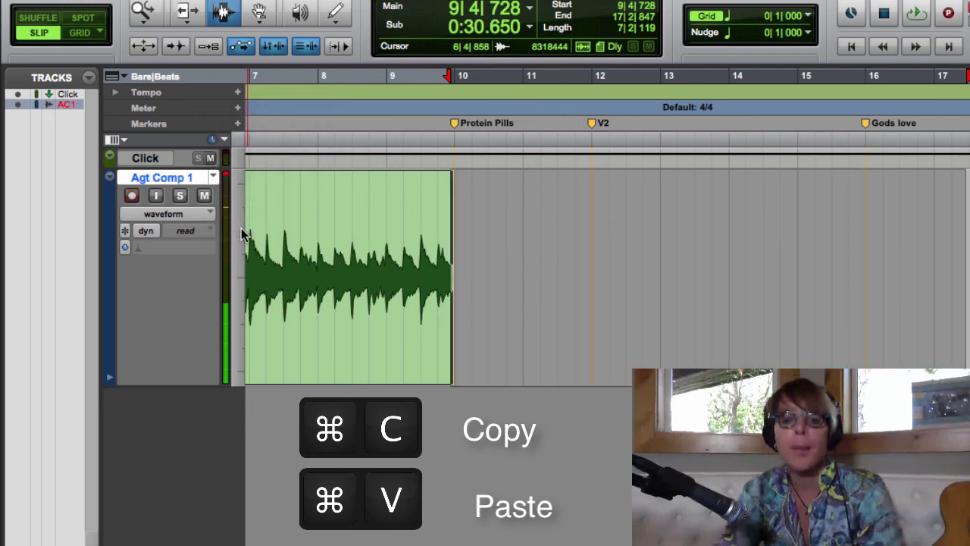
{"action": "key", "text": "super+v"}
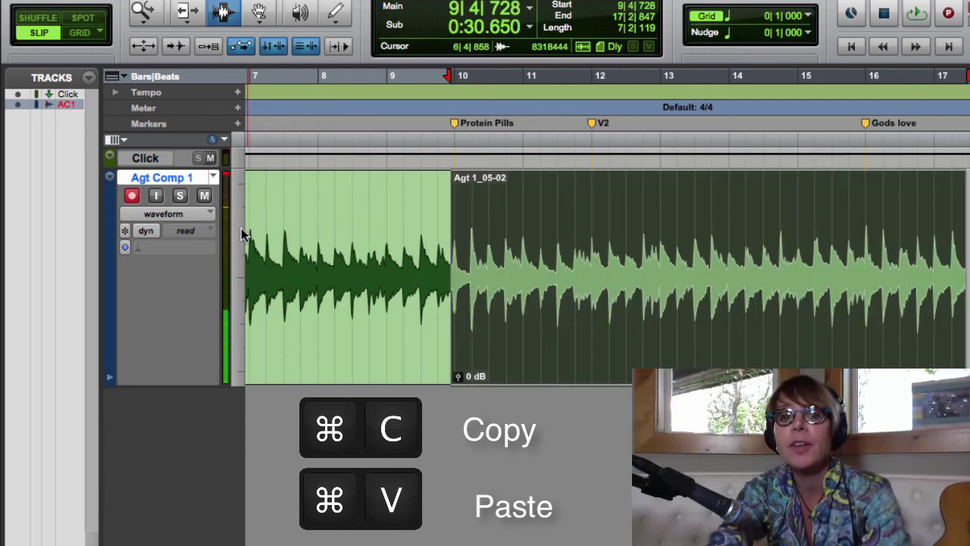
Switch to playlist Agt 3 and select its ending, from about 17|2|639 to 19|1|577
{"action": "left_click", "coordinate": [214, 179]}
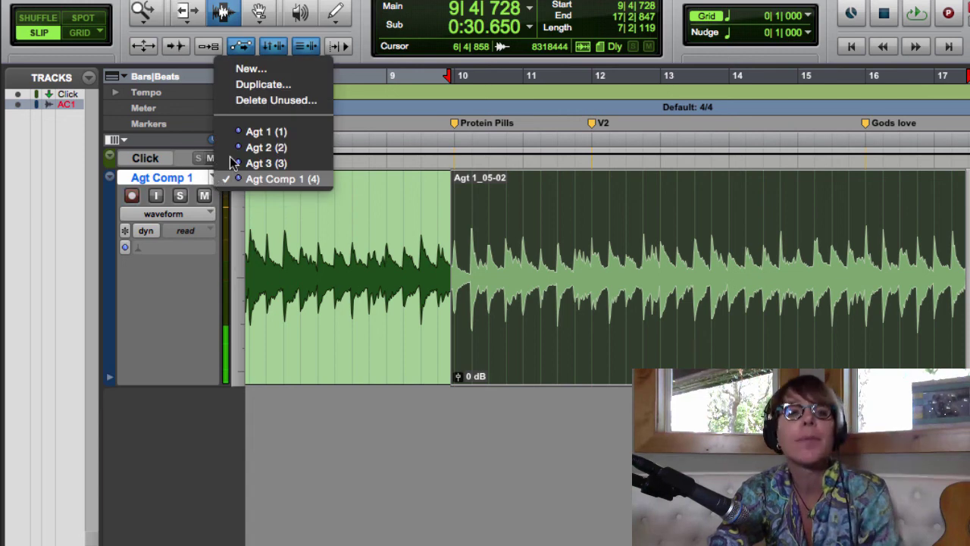
{"action": "left_click", "coordinate": [262, 162]}
{"action": "left_click", "coordinate": [964, 307]}
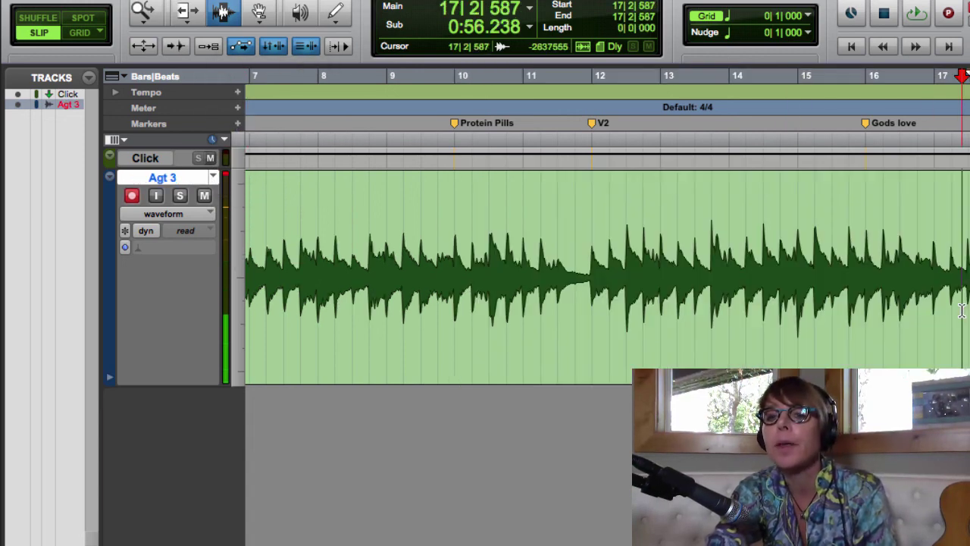
{"action": "left_click", "coordinate": [966, 311]}
{"action": "left_click_drag", "start_coordinate": [966, 311], "coordinate": [969, 311]}
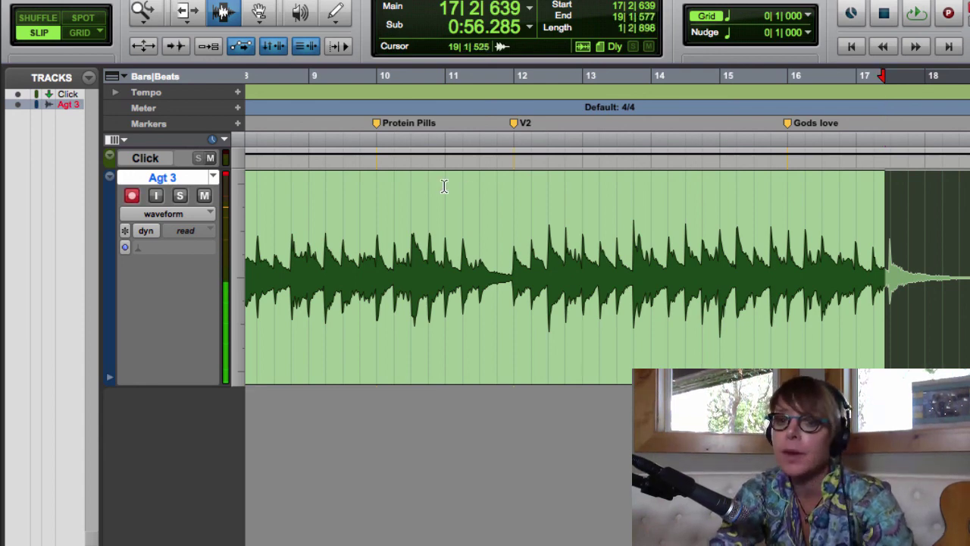
Copy the selected Agt 3 ending to playlist Agt Comp 1, at the end of the Agt 1 section
{"action": "left_click", "coordinate": [218, 178]}
{"action": "left_click", "coordinate": [232, 195]}
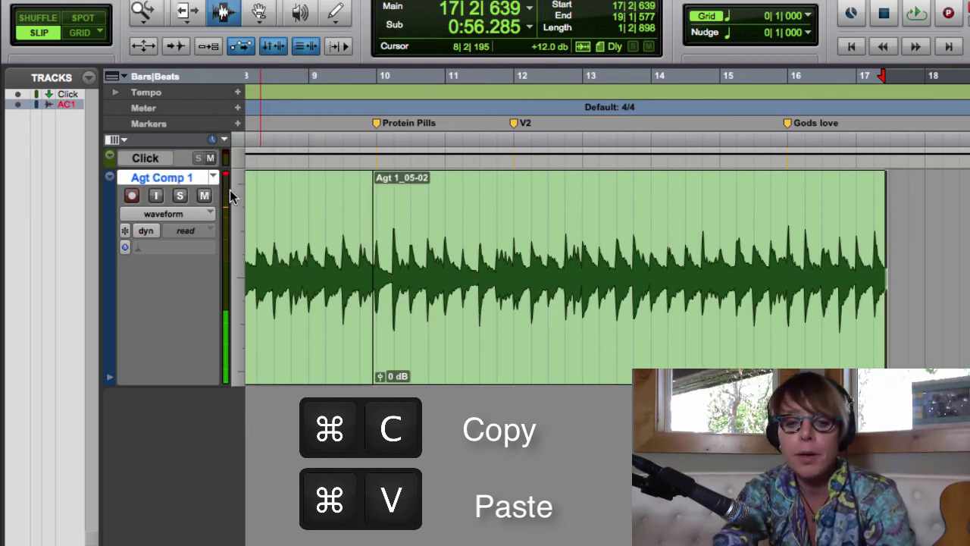
{"action": "key", "text": "super+v"}
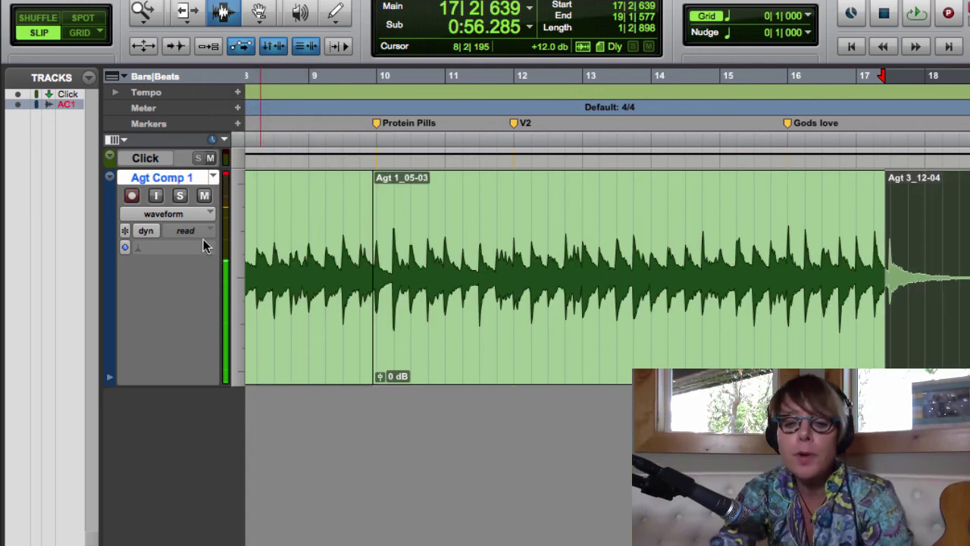
Review the whole comp, checking the Agt 3, Agt 2, Agt 1 and final Agt 3 clips in turn
{"action": "key", "text": "r"}
{"action": "scroll", "coordinate": [334, 208], "scroll_direction": "left", "scroll_amount": 2}
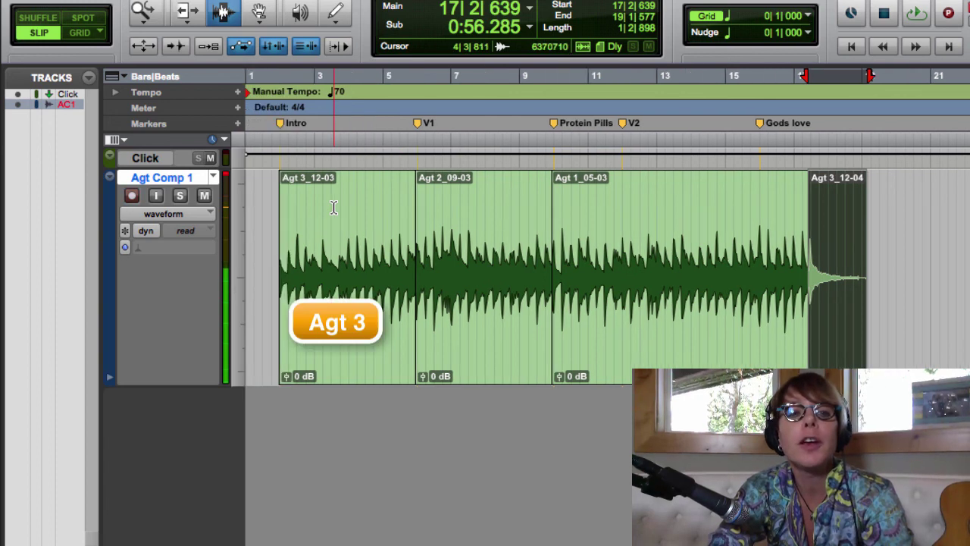
{"action": "left_click", "coordinate": [321, 216]}
{"action": "double_click", "coordinate": [321, 215]}
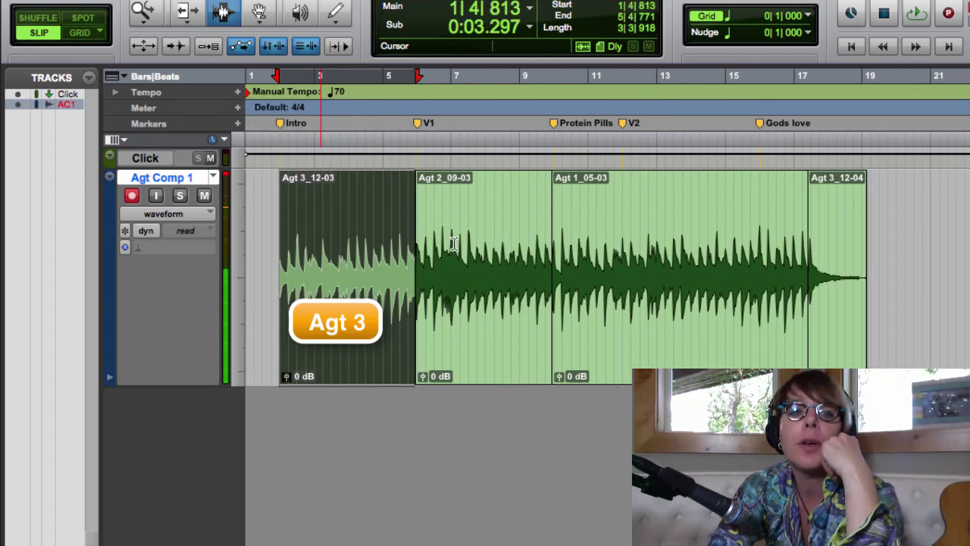
{"action": "left_click", "coordinate": [478, 250]}
{"action": "double_click", "coordinate": [479, 250]}
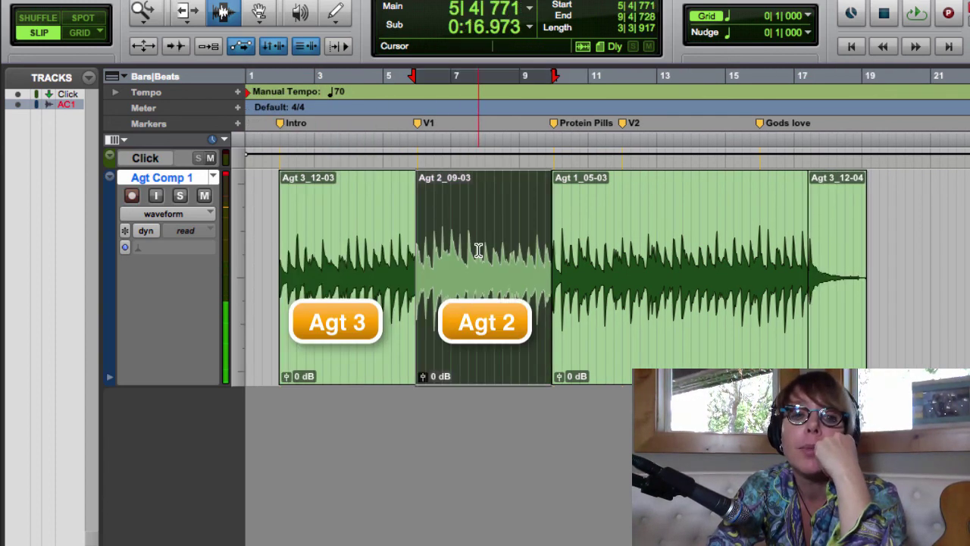
{"action": "left_click", "coordinate": [666, 275]}
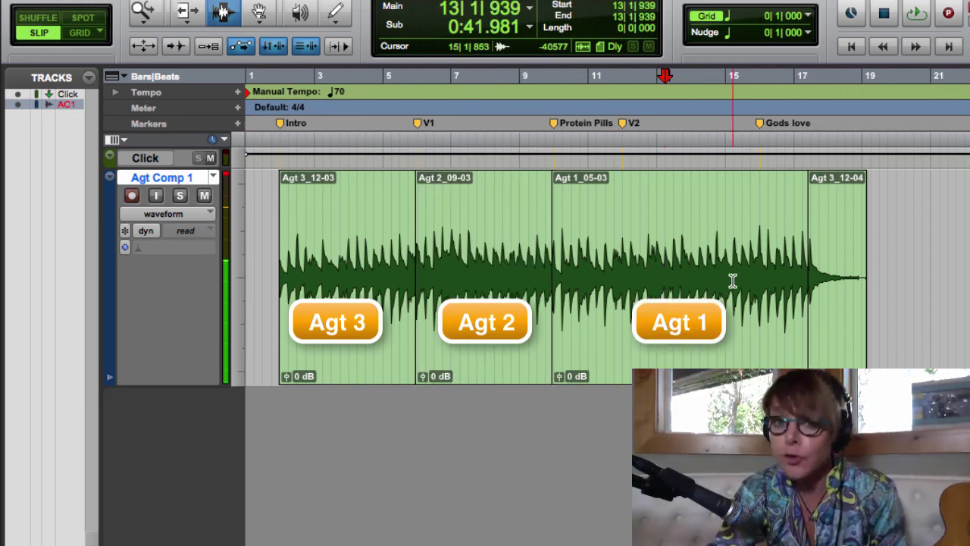
{"action": "double_click", "coordinate": [830, 284]}
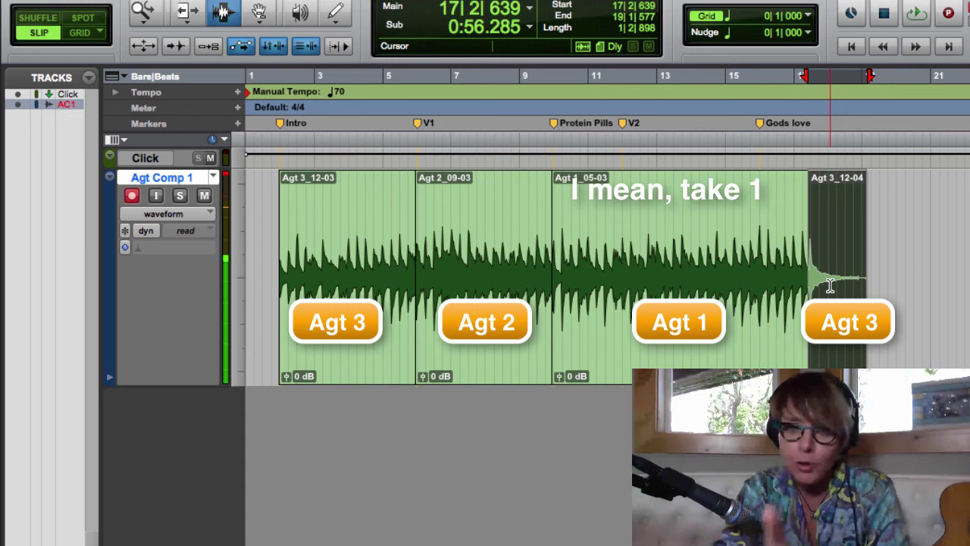
Inspect the join between the intro and verse clips up close and play across it from just before beat 5|4
{"action": "left_click", "coordinate": [405, 308]}
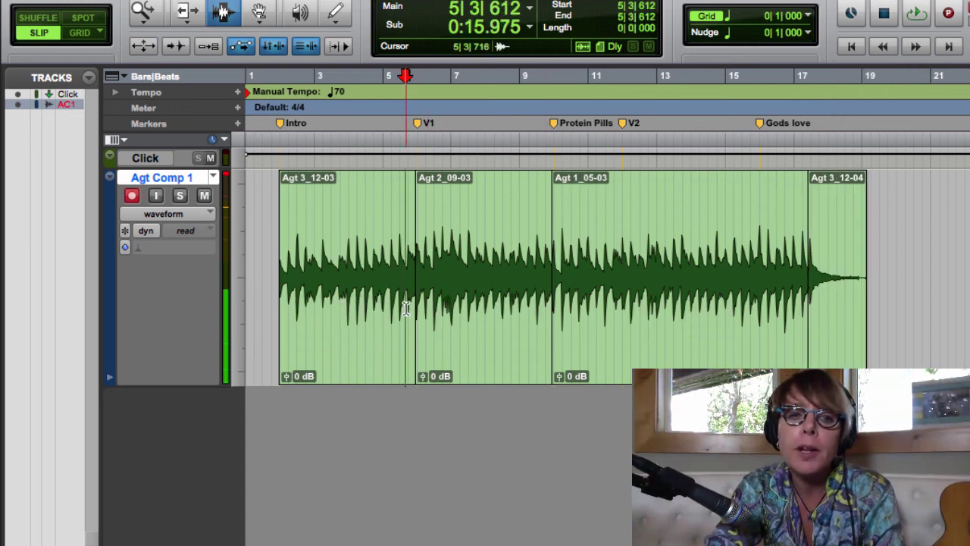
{"action": "left_click", "coordinate": [406, 309]}
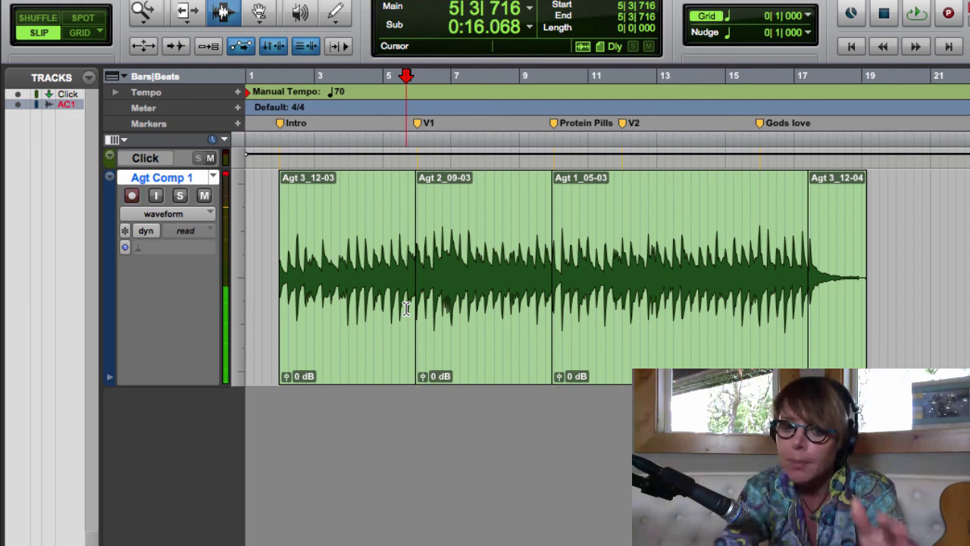
{"action": "key", "text": "super+bracketright"}
{"action": "key", "text": "super+bracketright"}
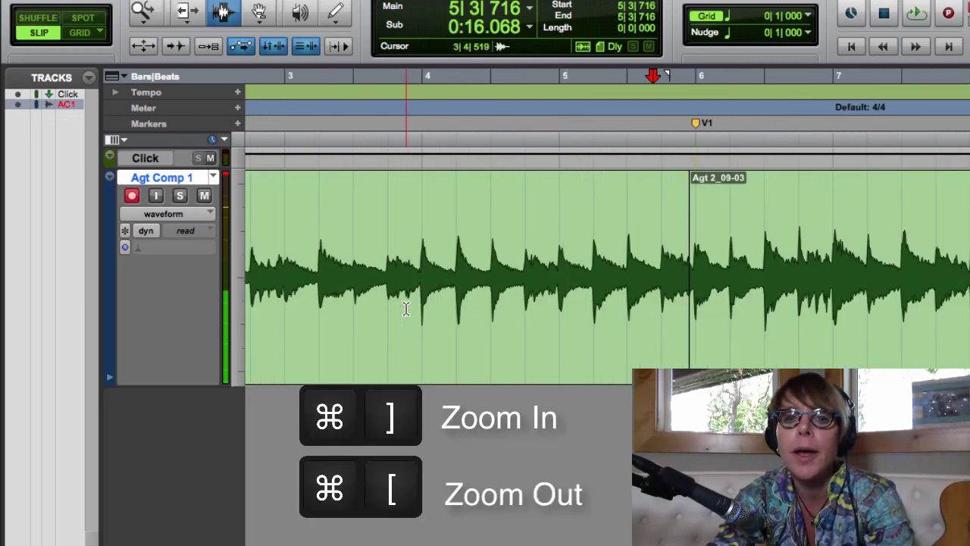
{"action": "key", "text": "super+bracketright"}
{"action": "key", "text": "super+bracketright"}
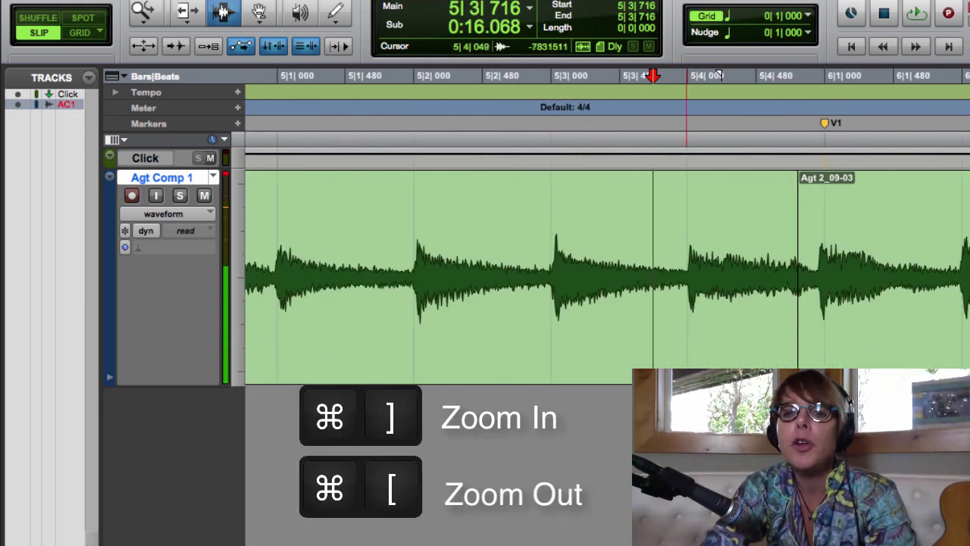
{"action": "left_click", "coordinate": [682, 323]}
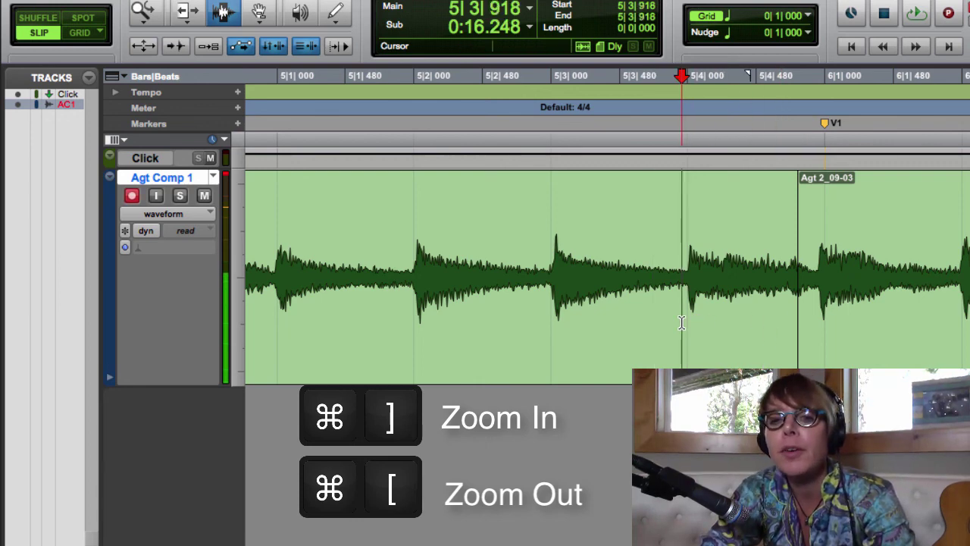
{"action": "key", "text": "space"}
{"action": "key", "text": "space"}
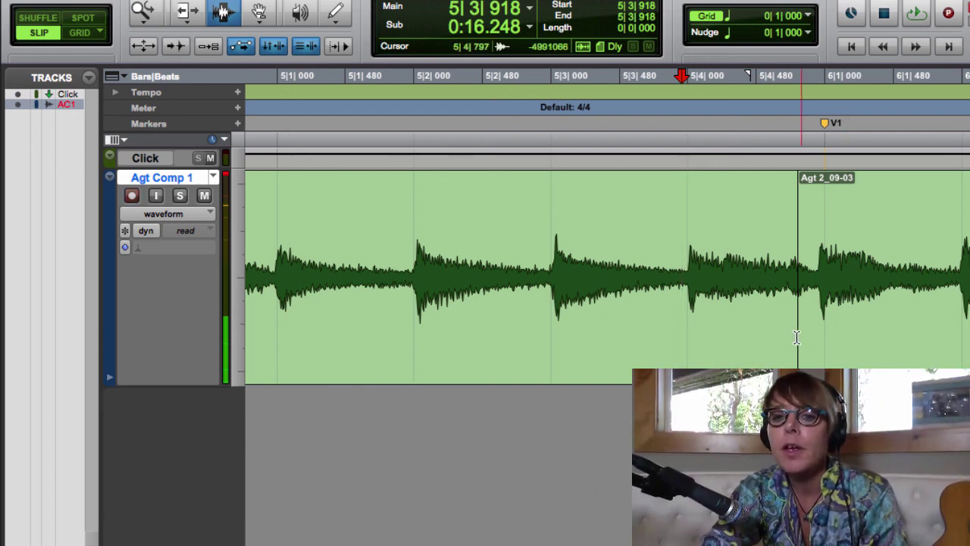
Crossfade the join between intro and verse from 5|4|667 to 5|4|881 with Standard shapes and Equal Power, and undo the fade
{"action": "left_click_drag", "start_coordinate": [783, 344], "coordinate": [813, 345]}
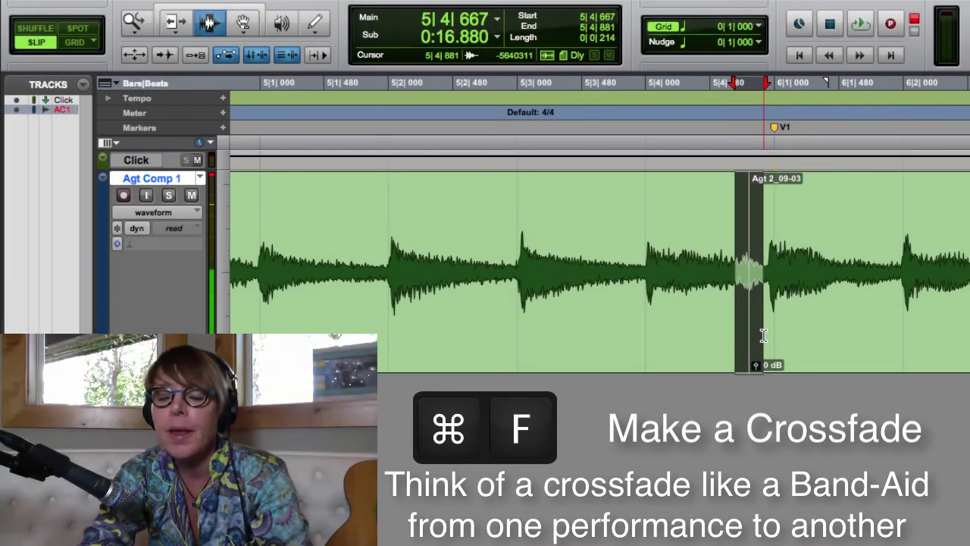
{"action": "key", "text": "super+f"}
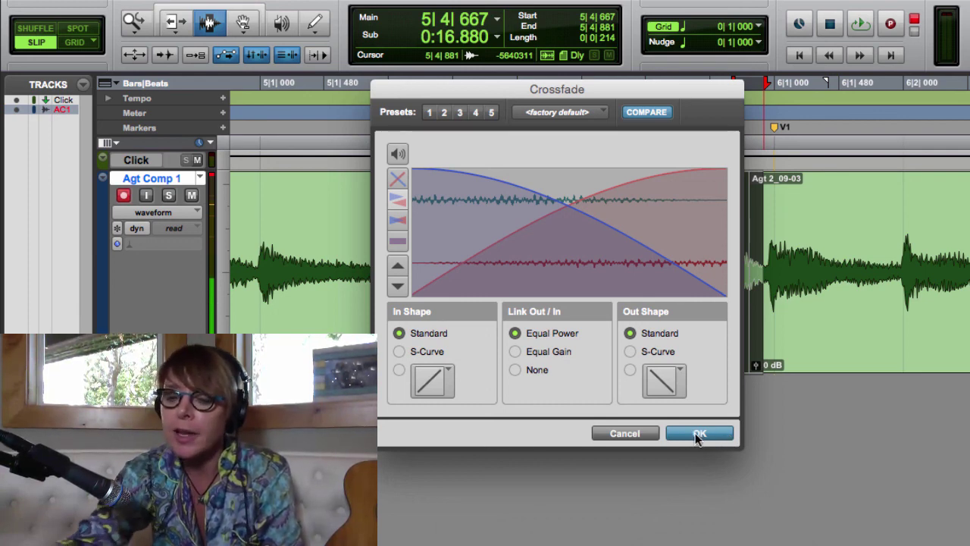
{"action": "left_click", "coordinate": [697, 437]}
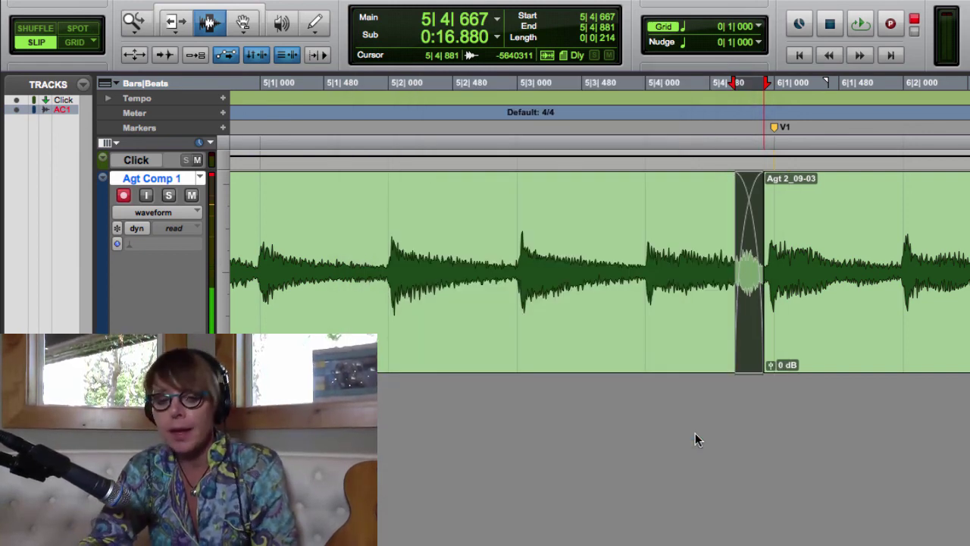
{"action": "key", "text": "super+z"}
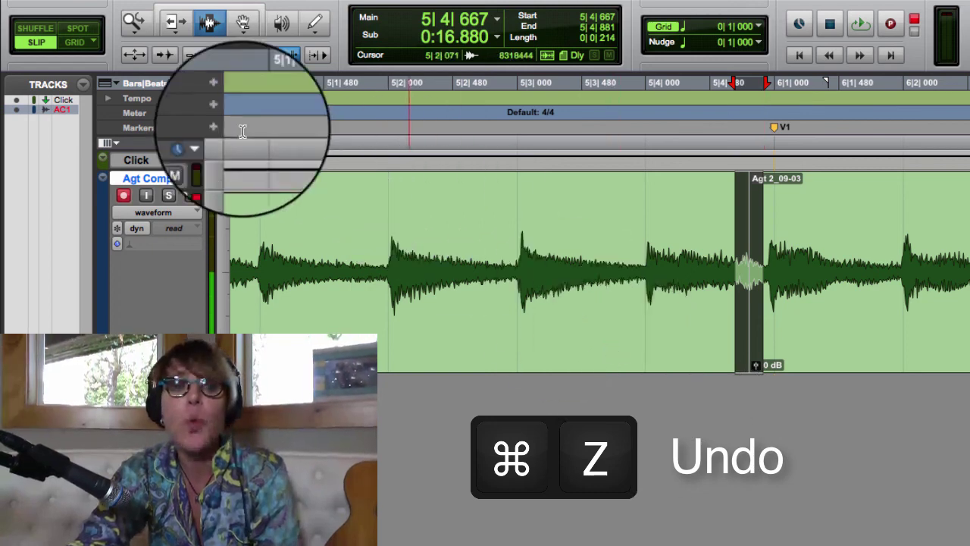
In Grid mode with a 1/4 note grid, select the beat from 5|4 to 6|1 across the clip join
{"action": "left_click", "coordinate": [74, 42]}
{"action": "left_click", "coordinate": [723, 322]}
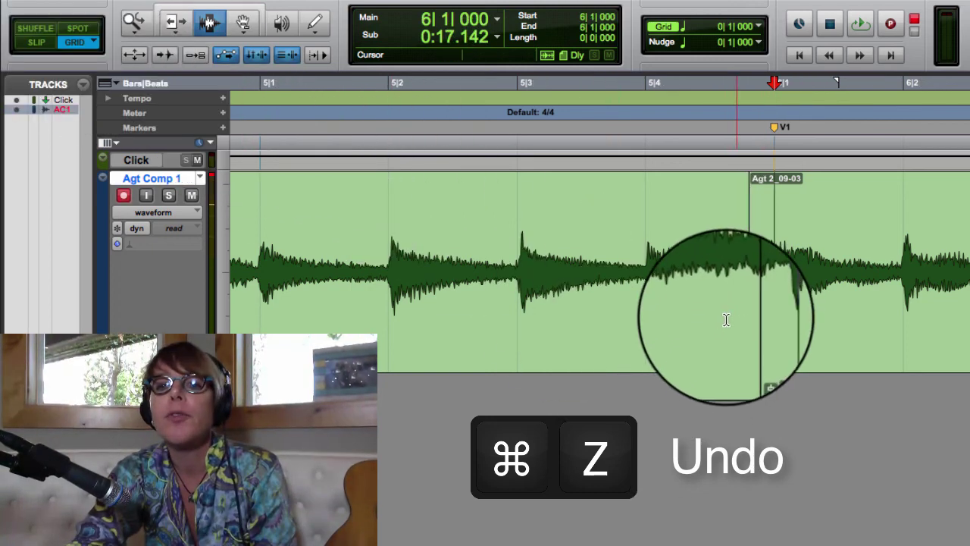
{"action": "mouse_move", "coordinate": [718, 319]}
{"action": "left_mouse_down"}
{"action": "mouse_move", "coordinate": [758, 317]}
{"action": "mouse_move", "coordinate": [644, 319]}
{"action": "left_mouse_up"}
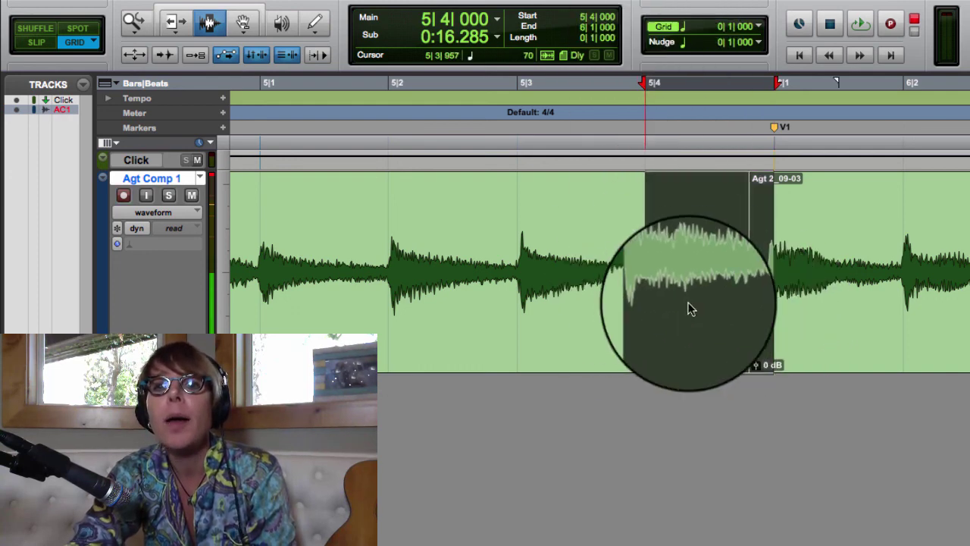
{"action": "left_click", "coordinate": [754, 28]}
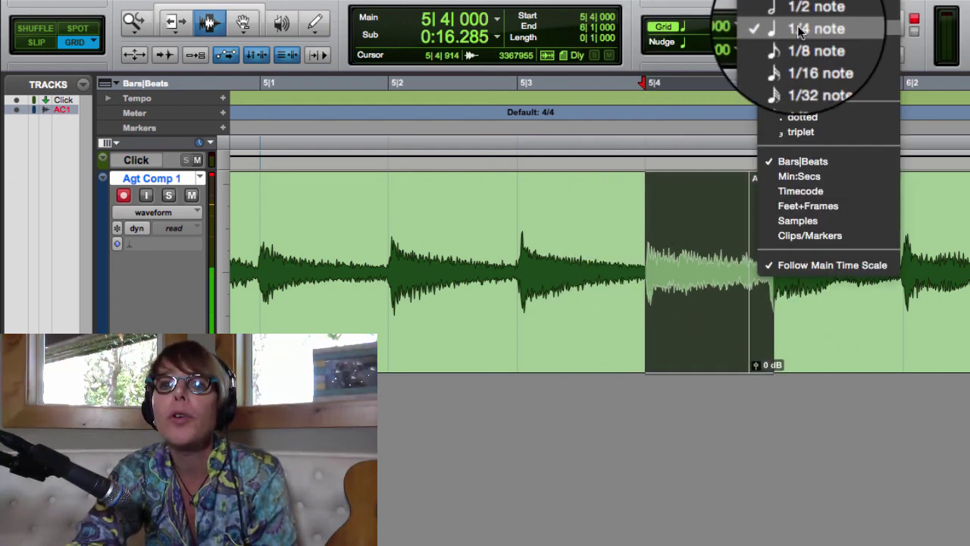
{"action": "left_click", "coordinate": [799, 29]}
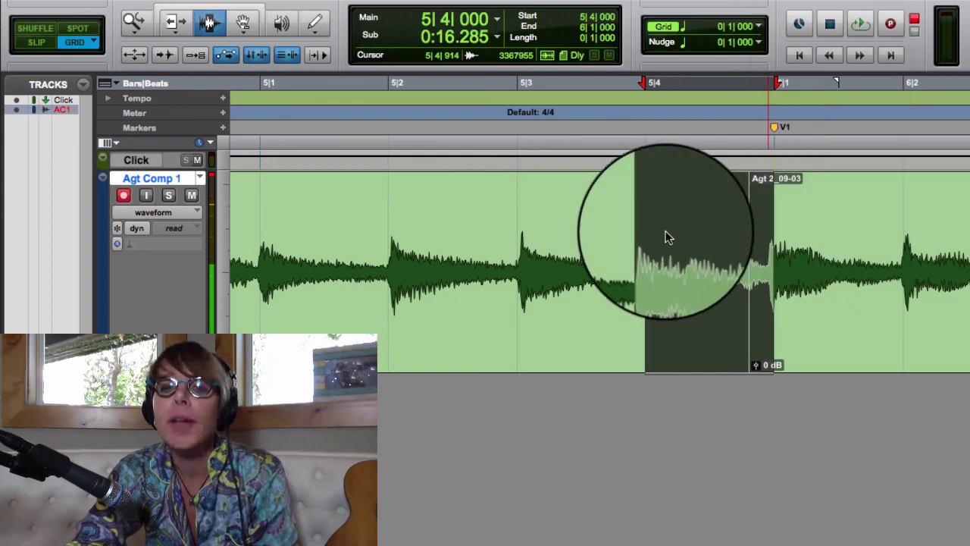
{"action": "double_click", "coordinate": [636, 268]}
{"action": "left_click_drag", "start_coordinate": [682, 288], "coordinate": [784, 290]}
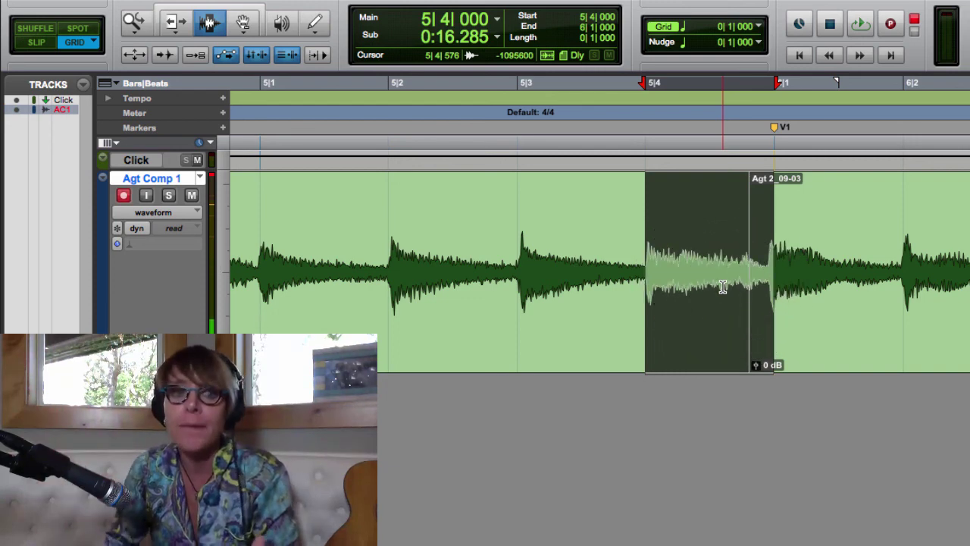
In Slip mode, crossfade the join between intro and verse from 5|4|647 to 5|4|868 with Standard shapes and Equal Power
{"action": "left_click", "coordinate": [36, 44]}
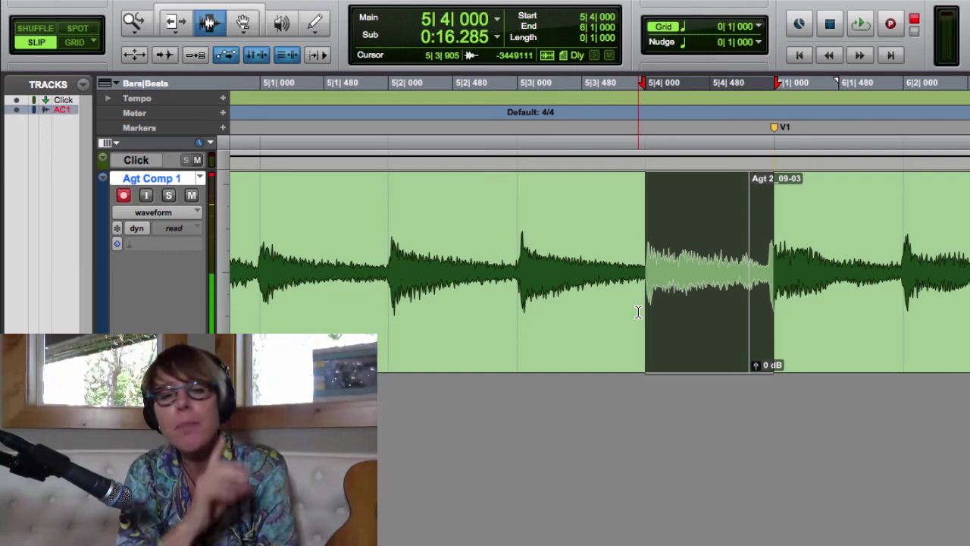
{"action": "left_click", "coordinate": [744, 319]}
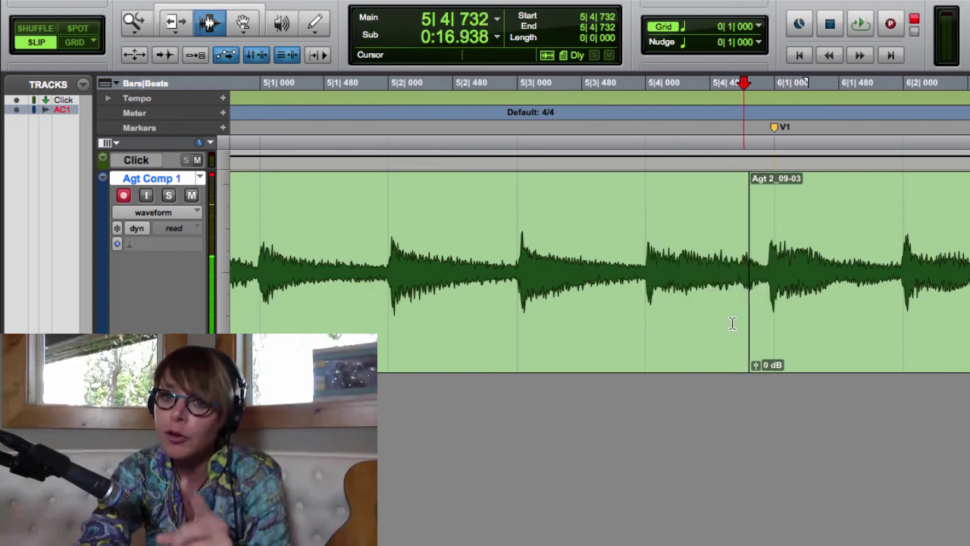
{"action": "left_click_drag", "start_coordinate": [733, 318], "coordinate": [762, 329]}
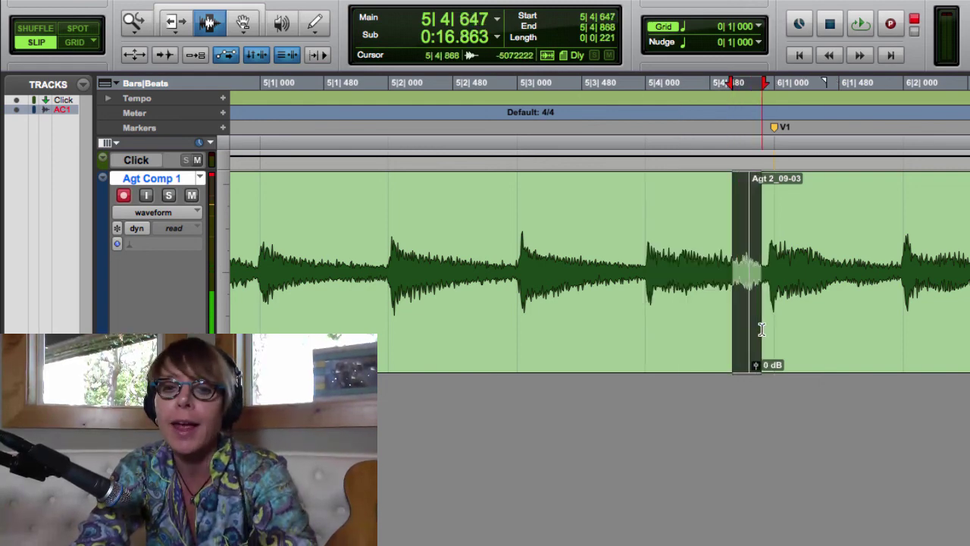
{"action": "key", "text": "super+f"}
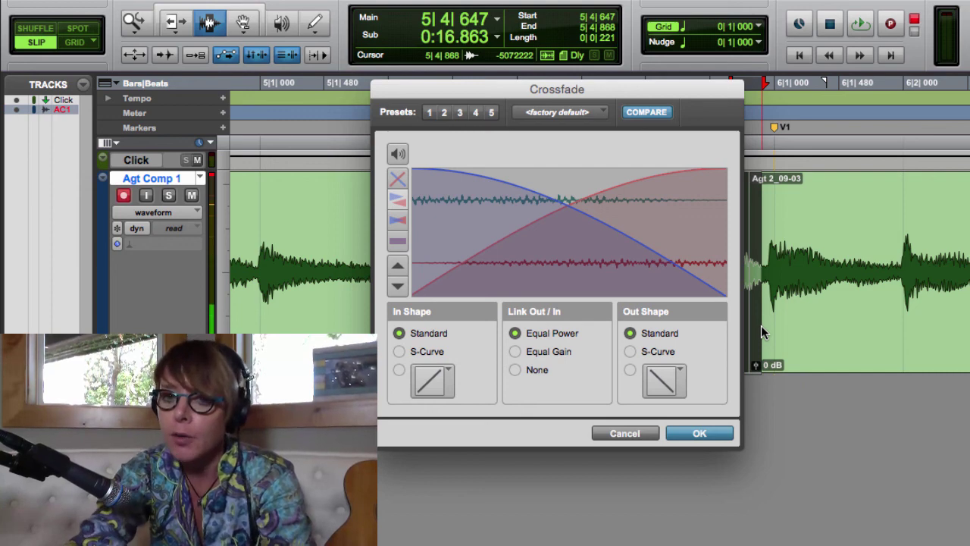
{"action": "key", "text": "Return"}
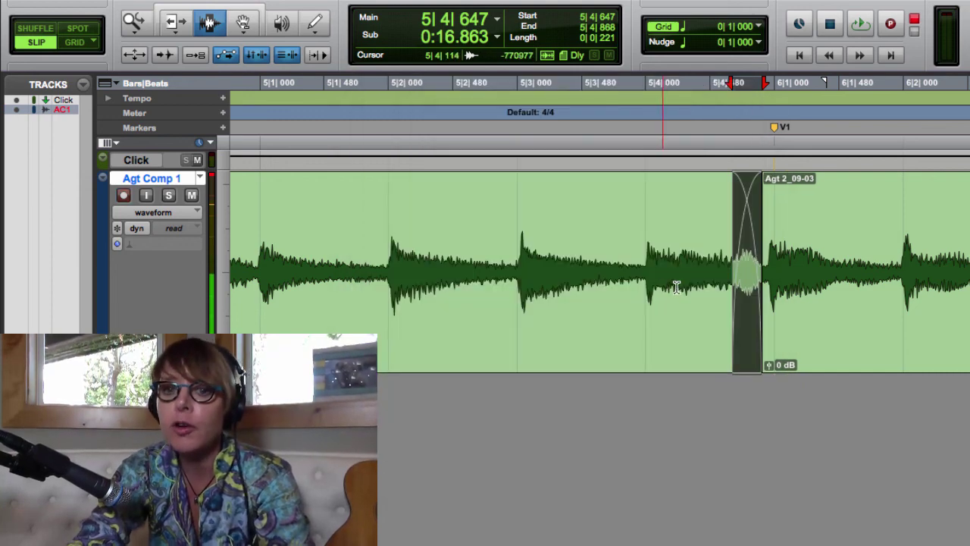
Crossfade the next join, between the Agt 2 and Agt 1 clips before Protein Pills, from 9|4|683 to 9|4|852
{"action": "left_click", "coordinate": [677, 287]}
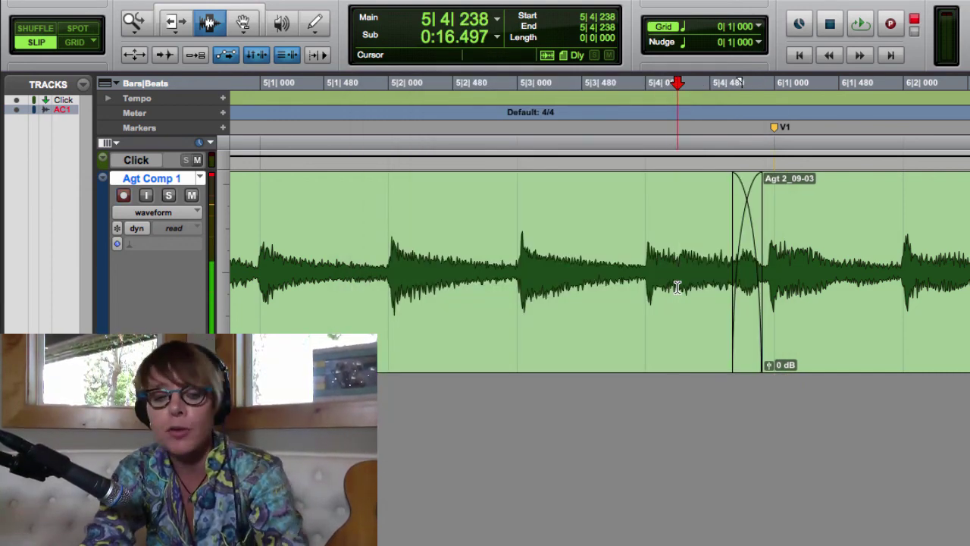
{"action": "key", "text": "Tab"}
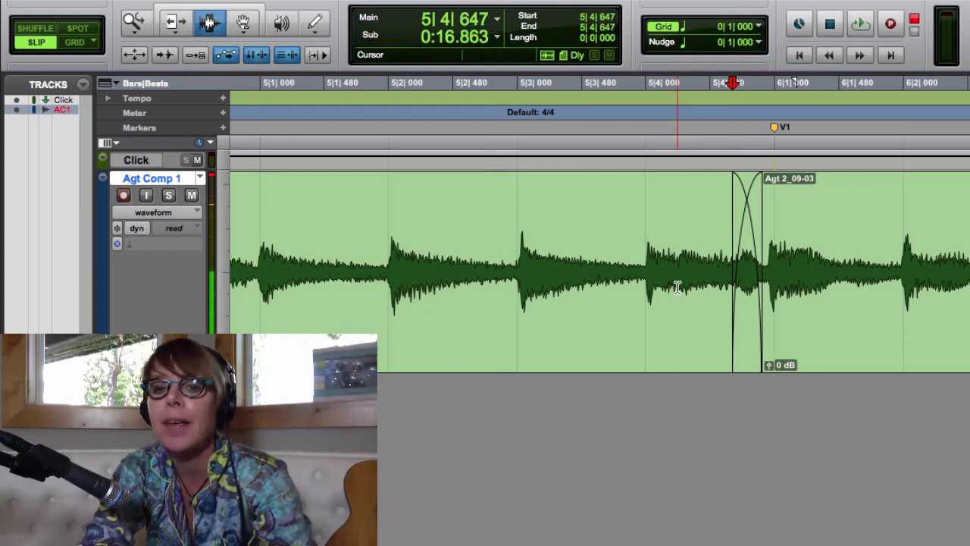
{"action": "key", "text": "Tab"}
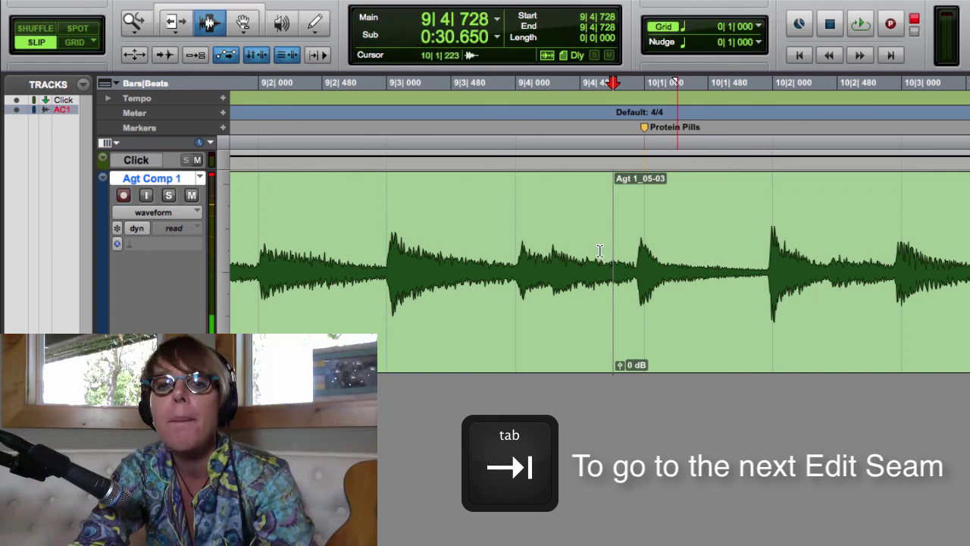
{"action": "left_click", "coordinate": [629, 302], "text": "shift"}
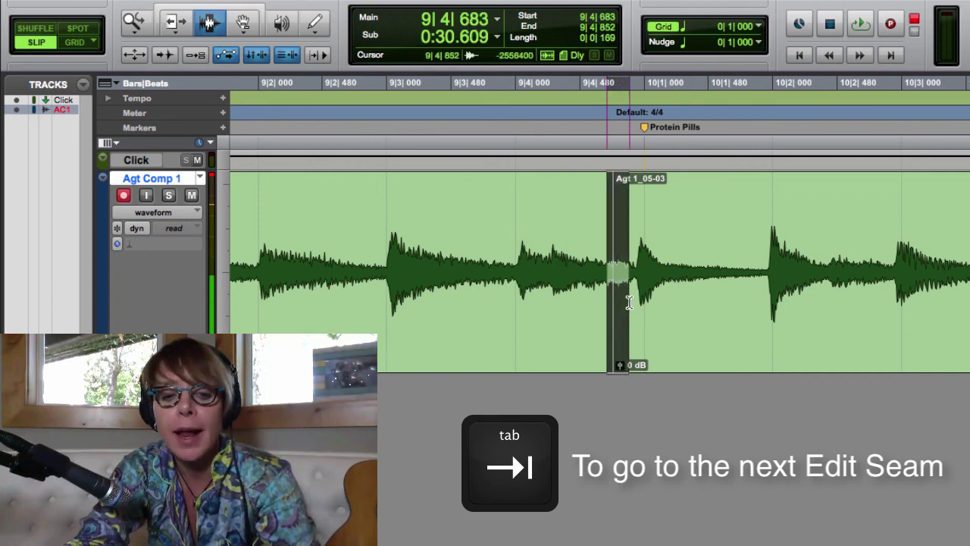
{"action": "key", "text": "super+f"}
{"action": "key", "text": "Return"}
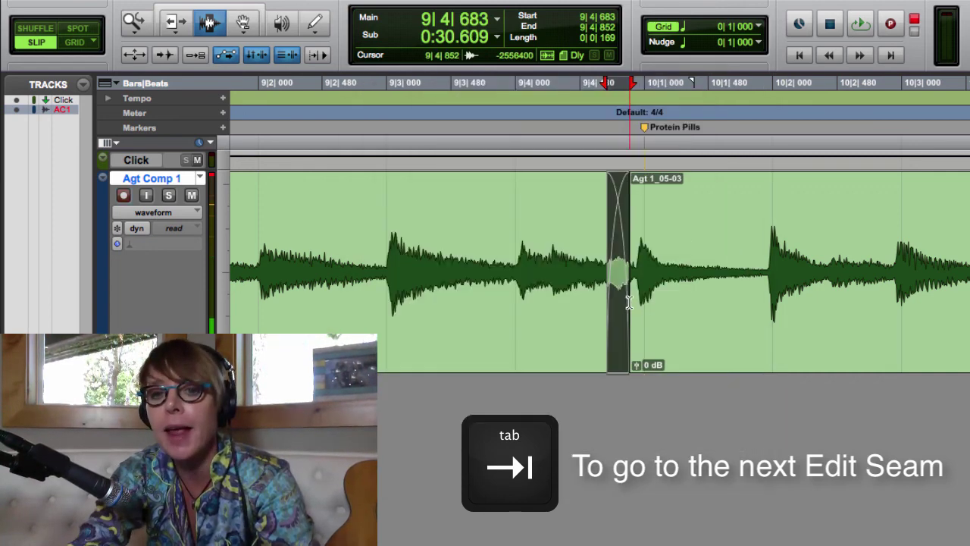
At the join between the Agt 1 and final Agt 3 clips, trim the edit point to 17|2|880, just before the note attack
{"action": "key", "text": "Tab"}
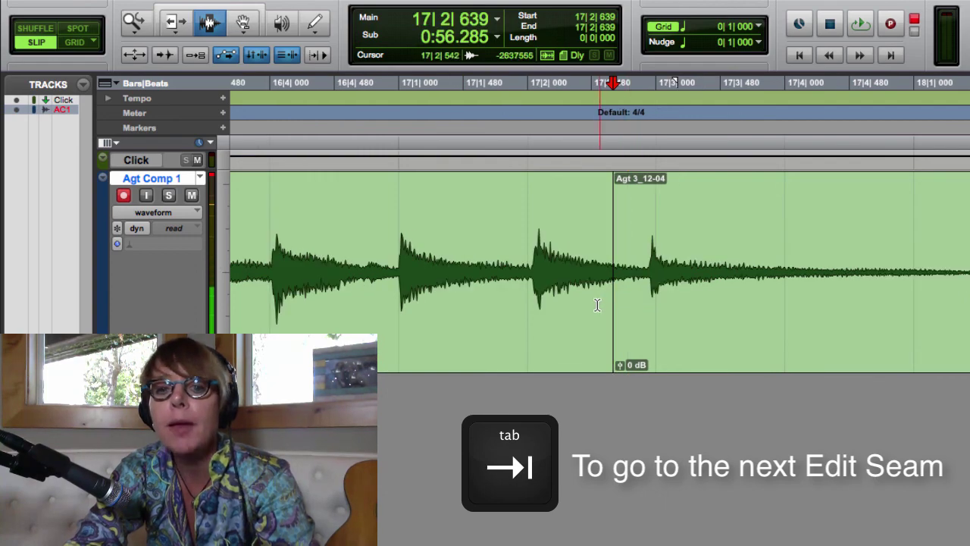
{"action": "left_click", "coordinate": [605, 306]}
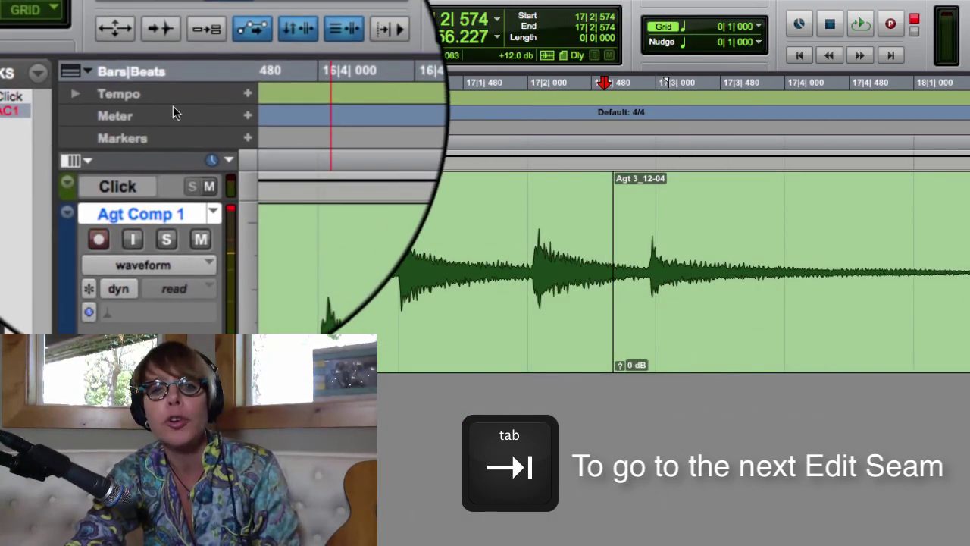
{"action": "left_click", "coordinate": [179, 25]}
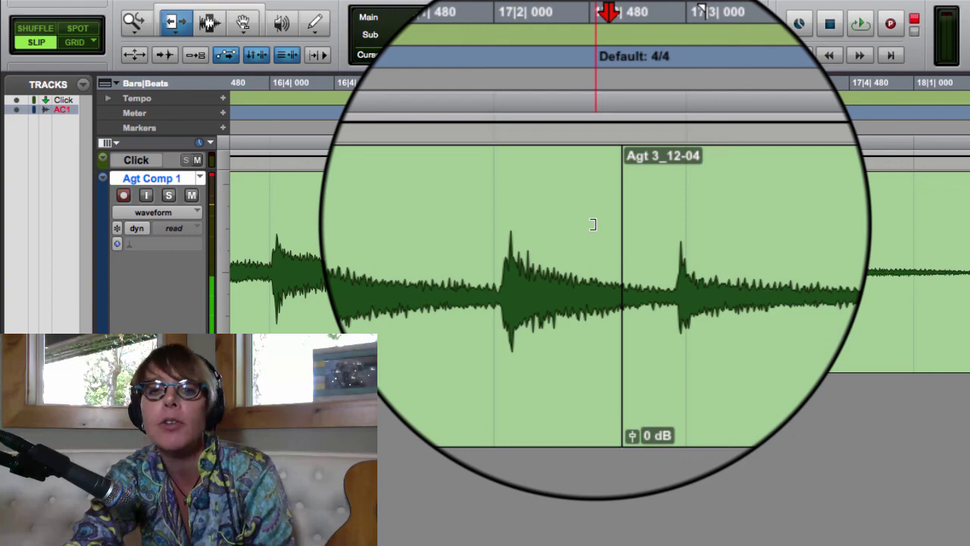
{"action": "double_click", "coordinate": [592, 225]}
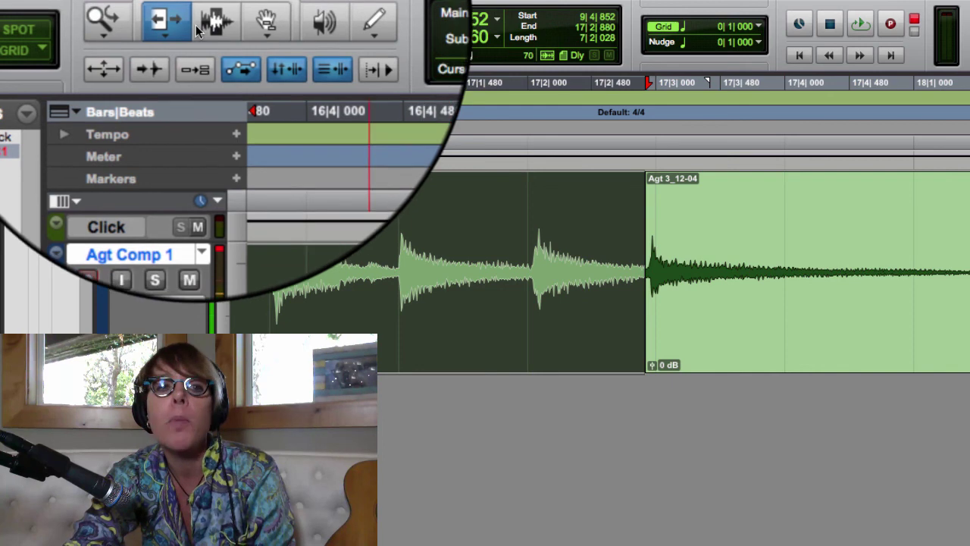
Crossfade the join into the final Agt 3 clip from 17|2|828 to 17|2|925 with Equal Power, and show the whole track
{"action": "left_click", "coordinate": [215, 24]}
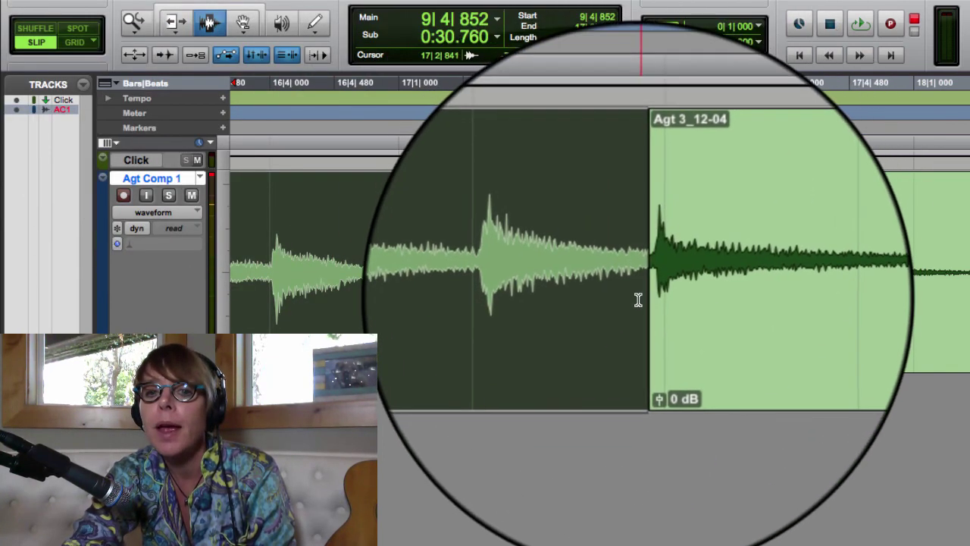
{"action": "left_click_drag", "start_coordinate": [638, 301], "coordinate": [651, 302]}
{"action": "key", "text": "super+f"}
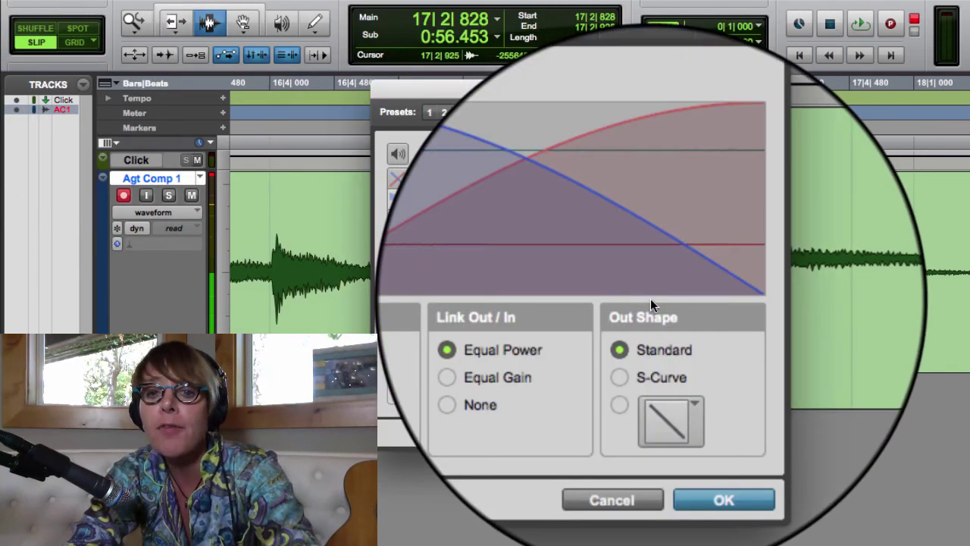
{"action": "key", "text": "Return"}
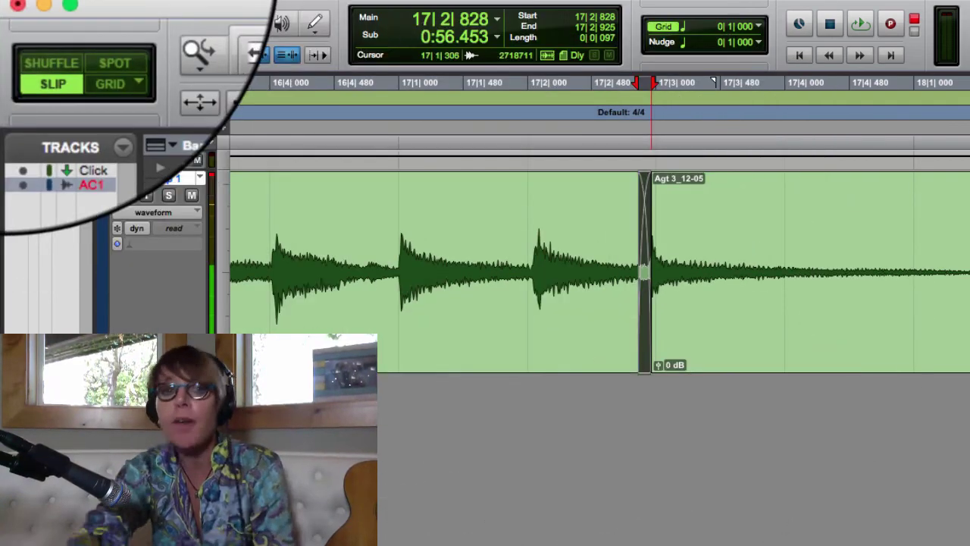
{"action": "double_click", "coordinate": [133, 25]}
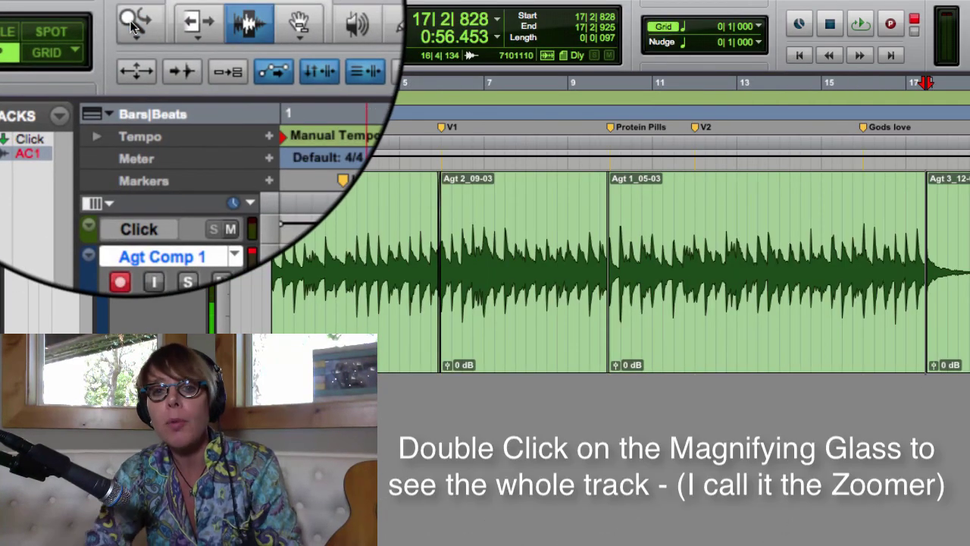